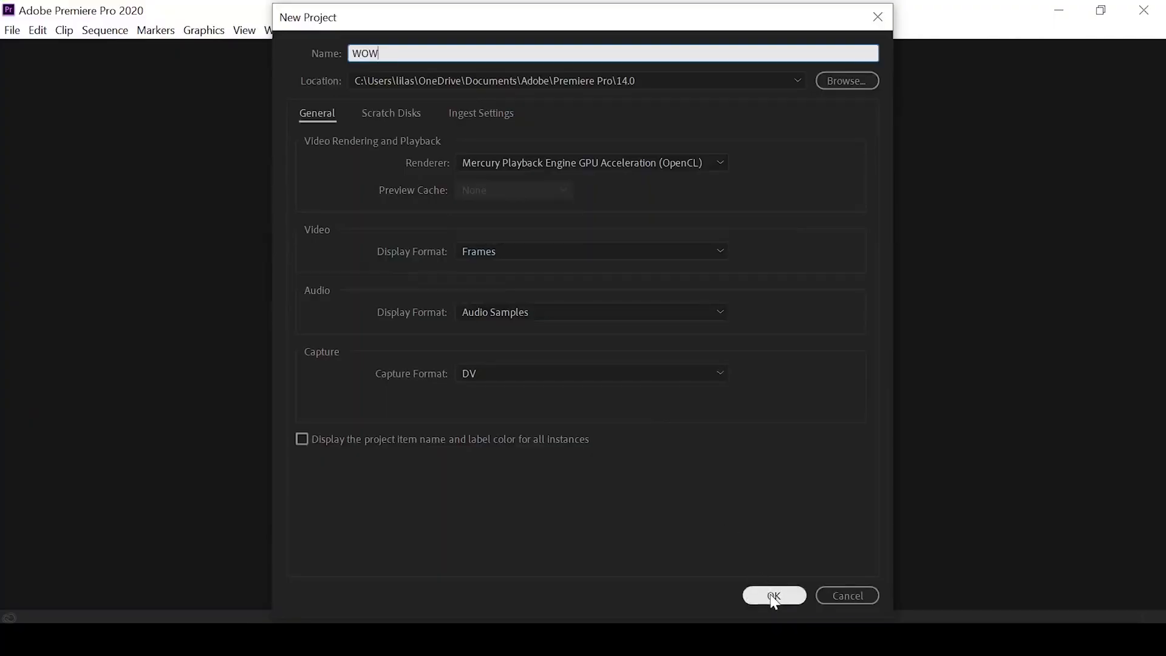
Create the WOW project and import the TUTORIAL VIDEO.mp4 gameplay clip into it
left_click(773, 595)
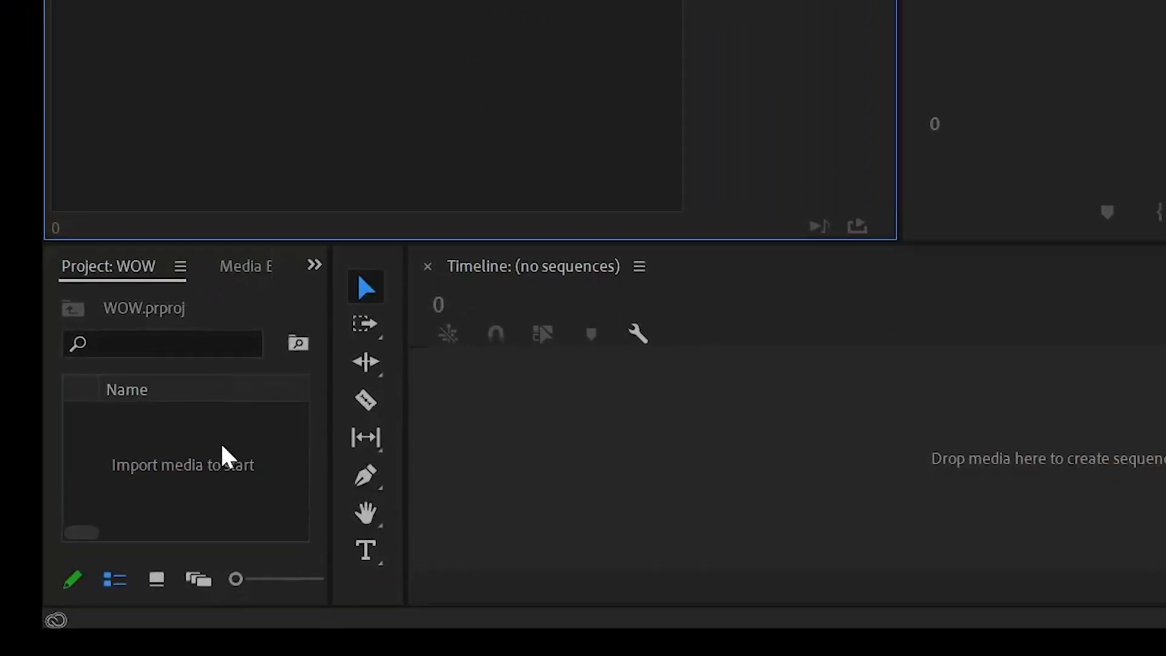
right_click(220, 442)
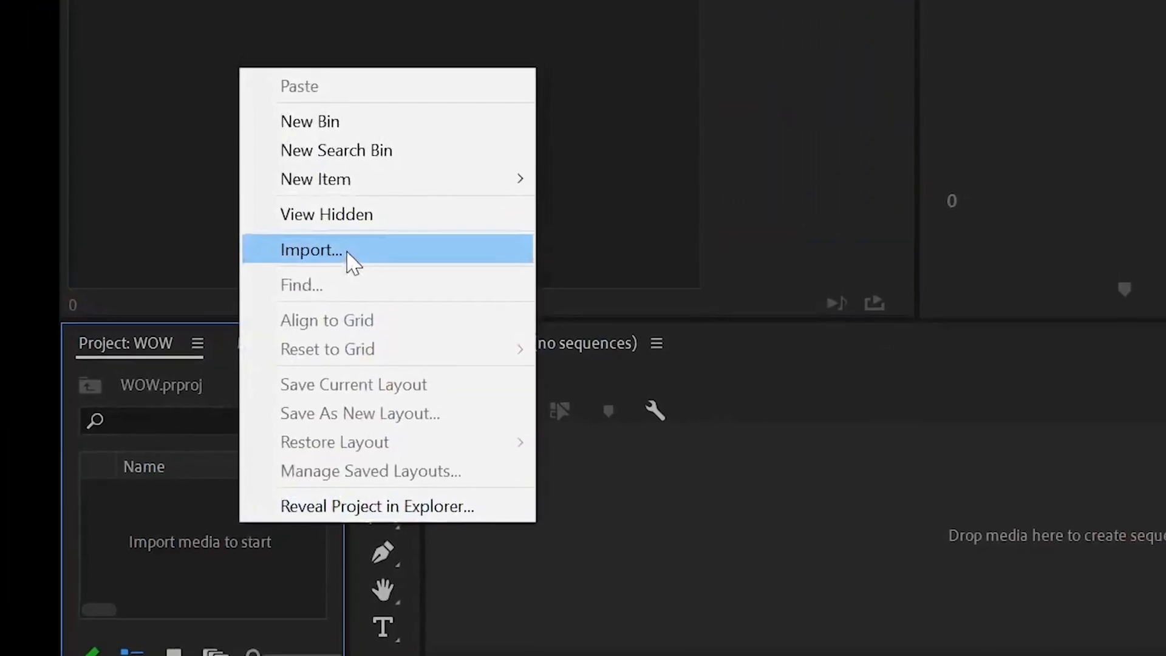
left_click(356, 254)
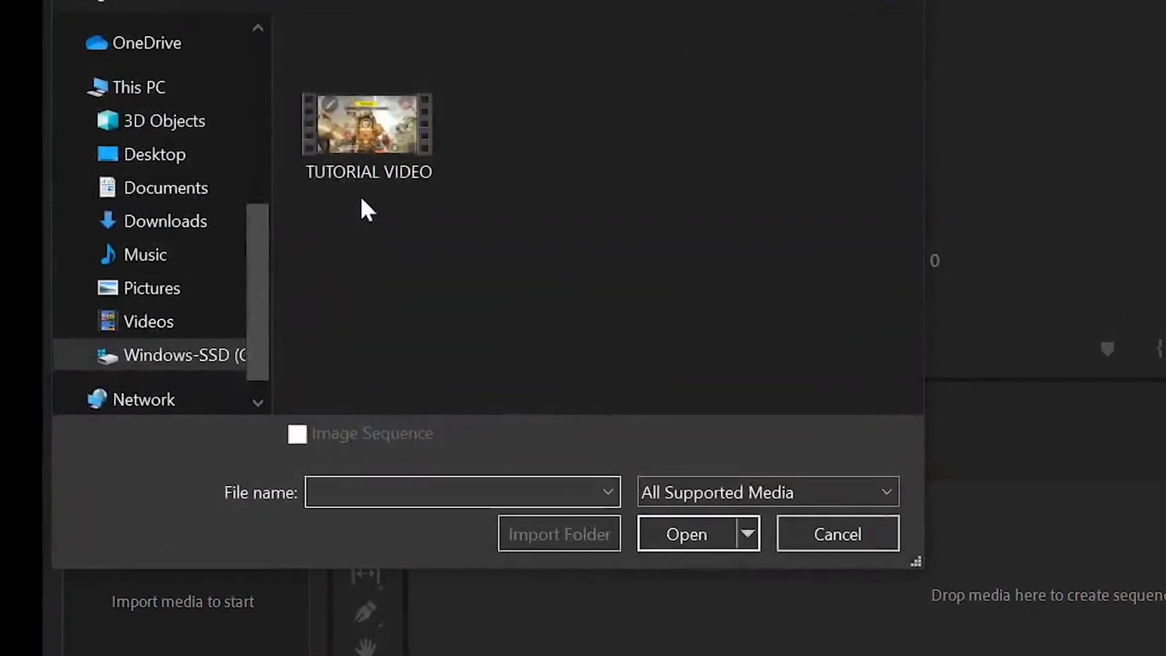
left_click(365, 178)
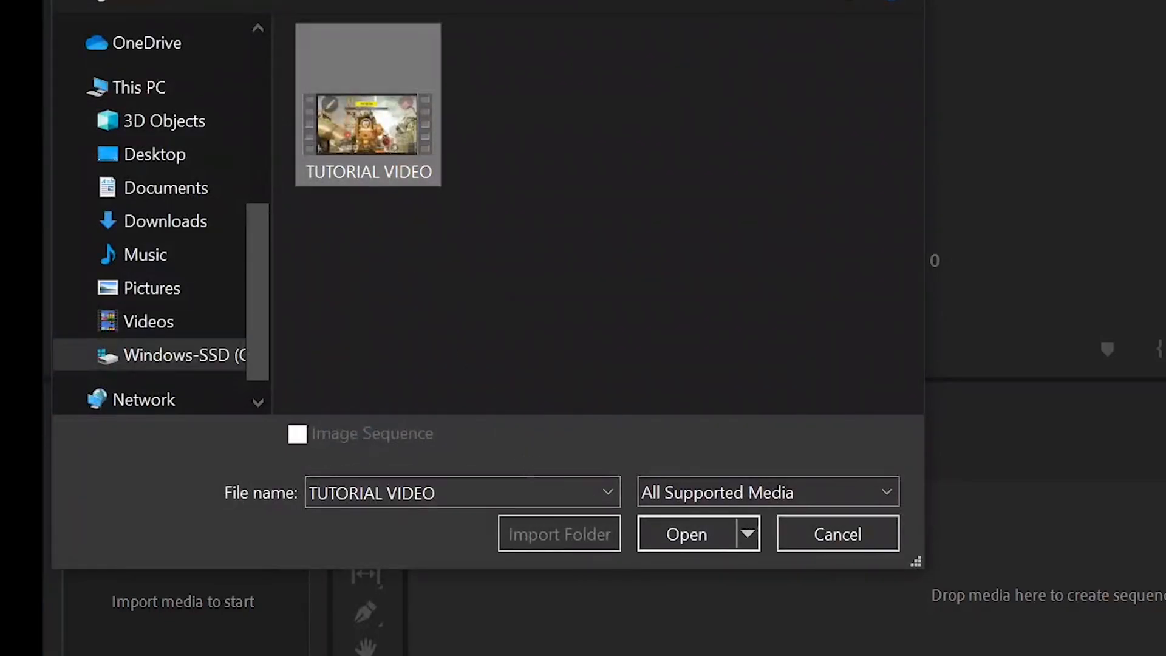
left_click(678, 528)
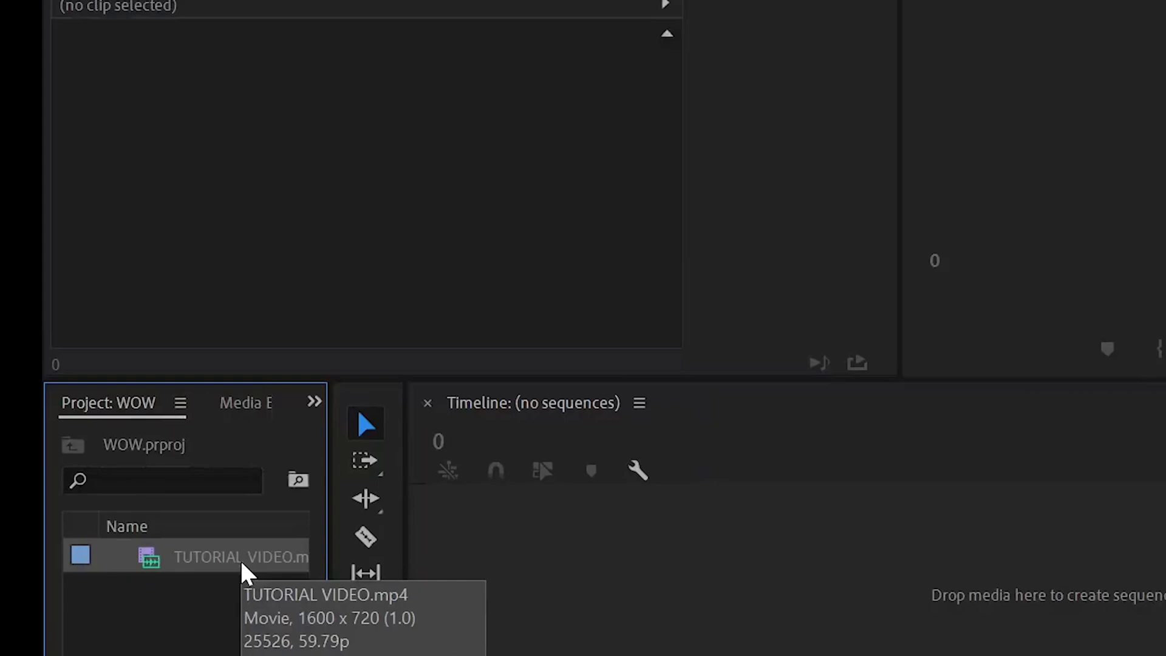
Build a sequence from the gameplay clip and scrub near frame 3856 to find the cut point
mouse_move(240, 558)
left_mouse_down()
mouse_move(293, 533)
mouse_move(482, 547)
left_mouse_up()
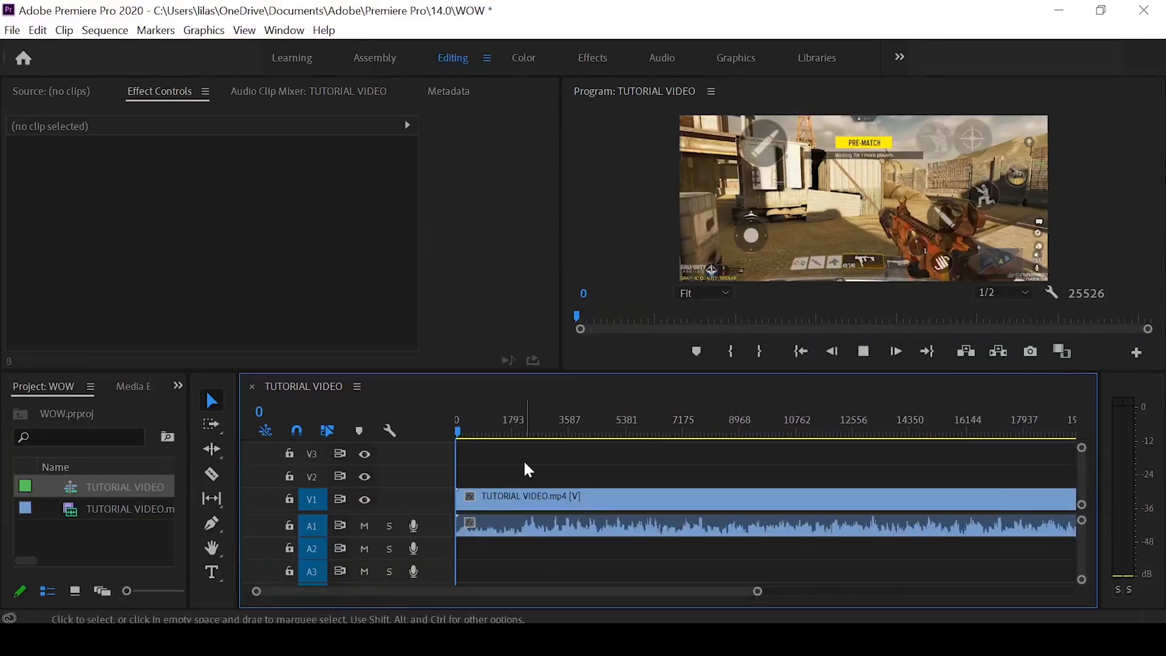
left_click(574, 433)
left_click_drag(568, 432, 495, 405)
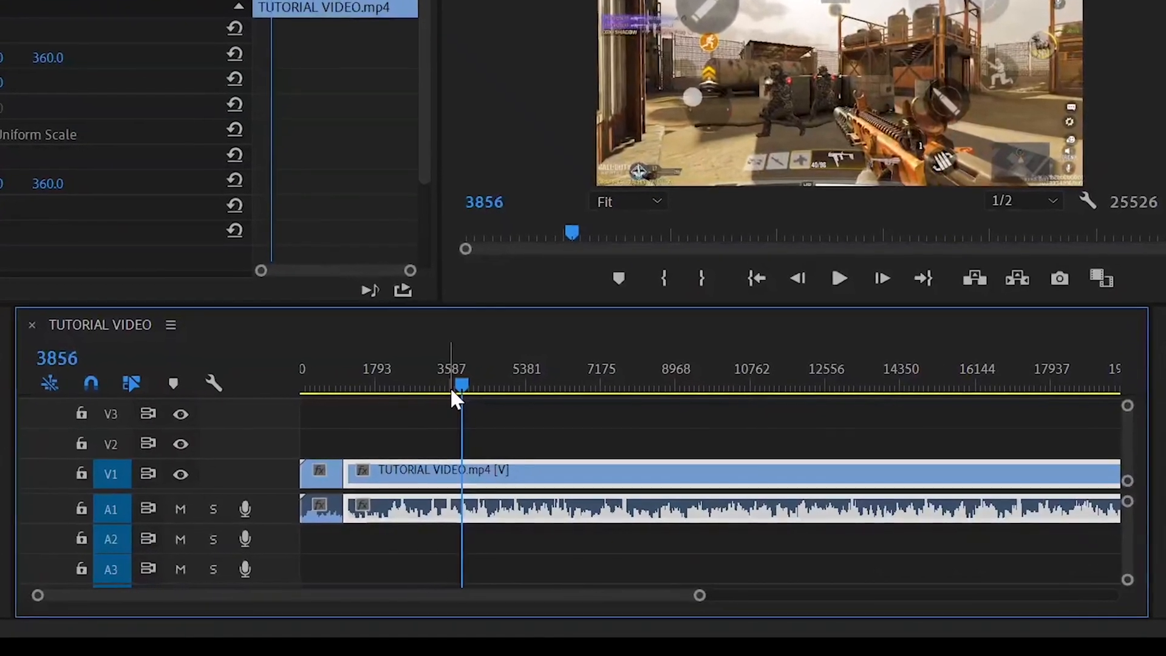
Split the gameplay clip with Ctrl+K, review playback and trim the boundary at the cut
left_click_drag(459, 391, 372, 346)
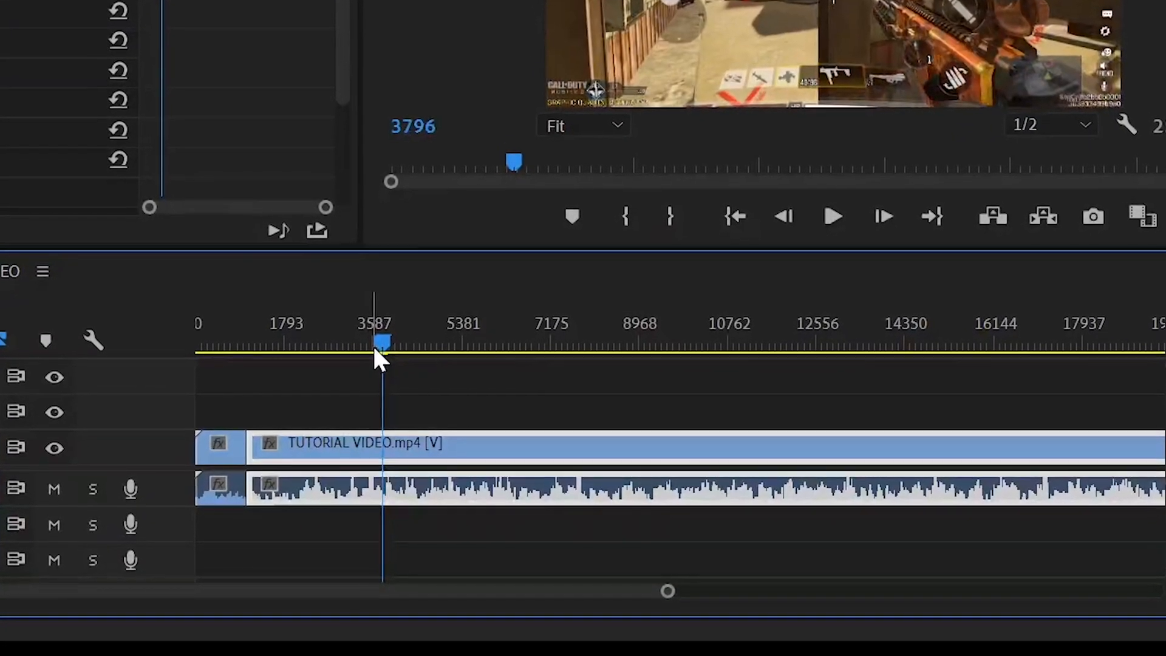
key("ctrl+k")
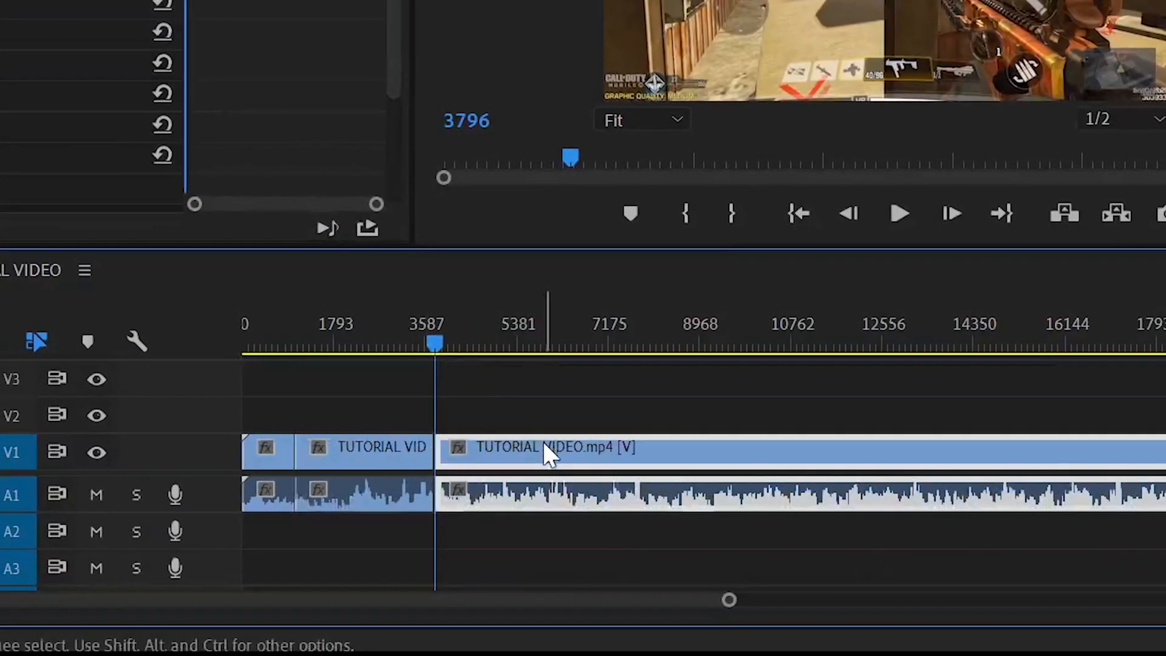
key("space")
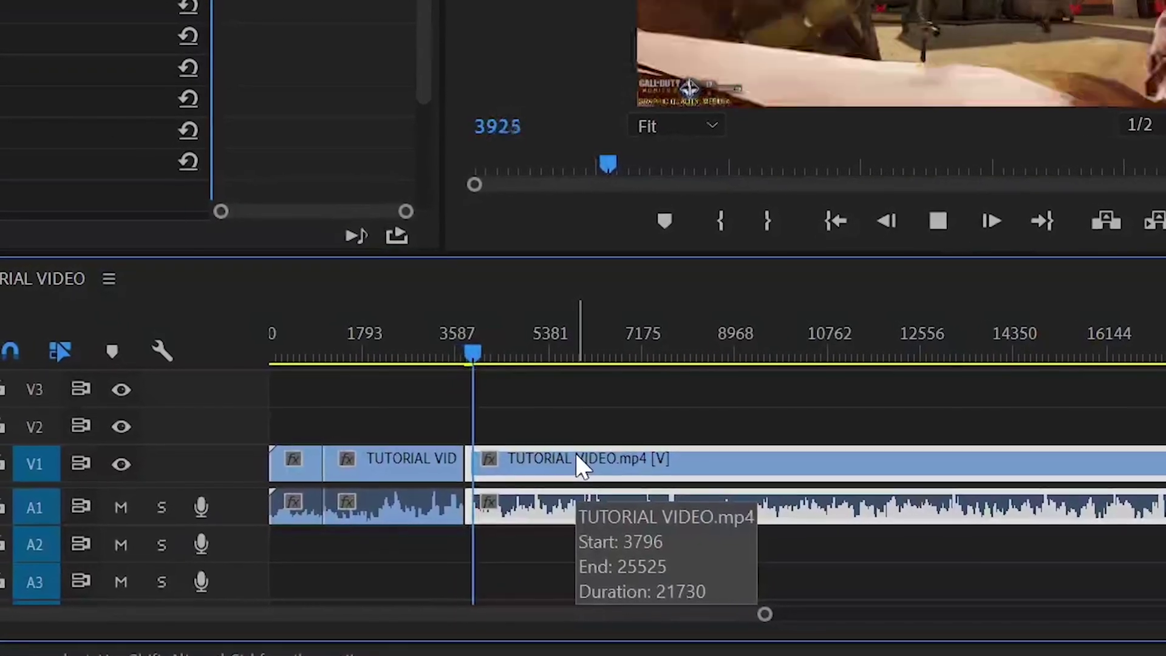
key("space")
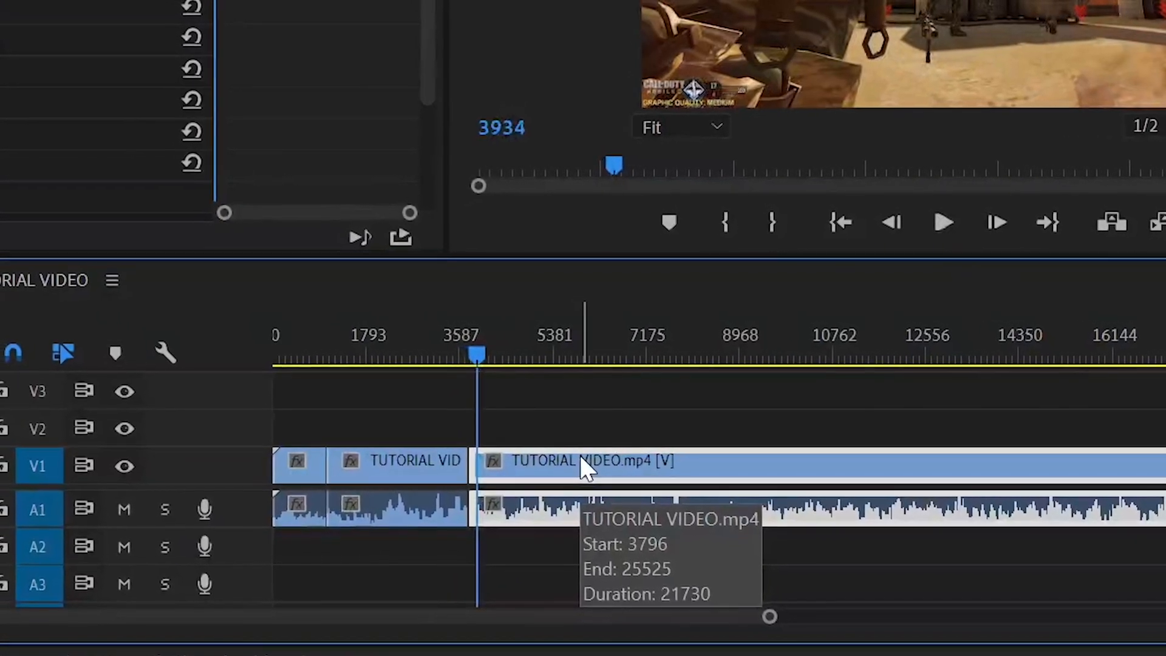
key("space")
key("space")
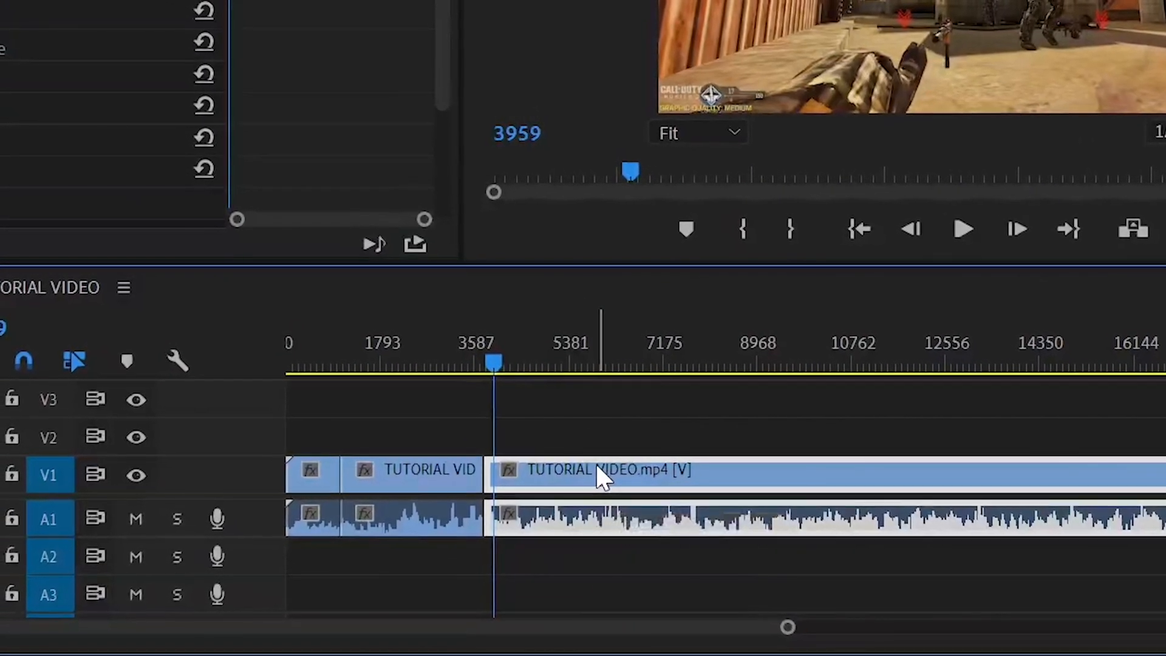
left_click_drag(599, 474, 612, 483)
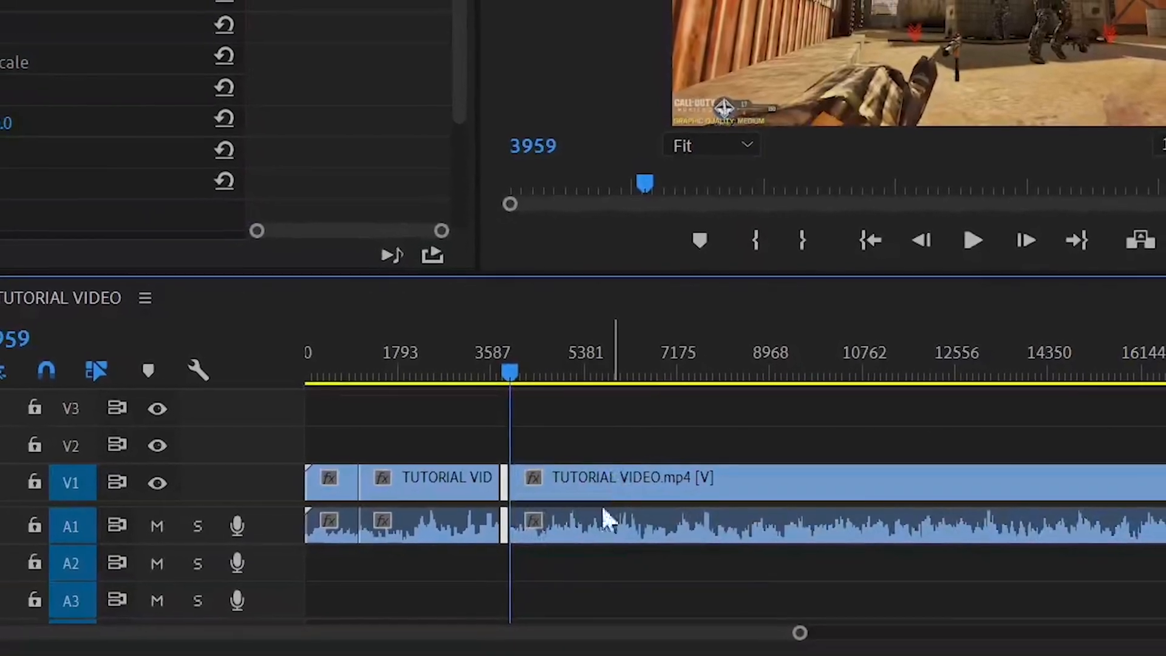
mouse_move(799, 635)
left_mouse_down()
mouse_move(820, 629)
mouse_move(673, 619)
left_mouse_up()
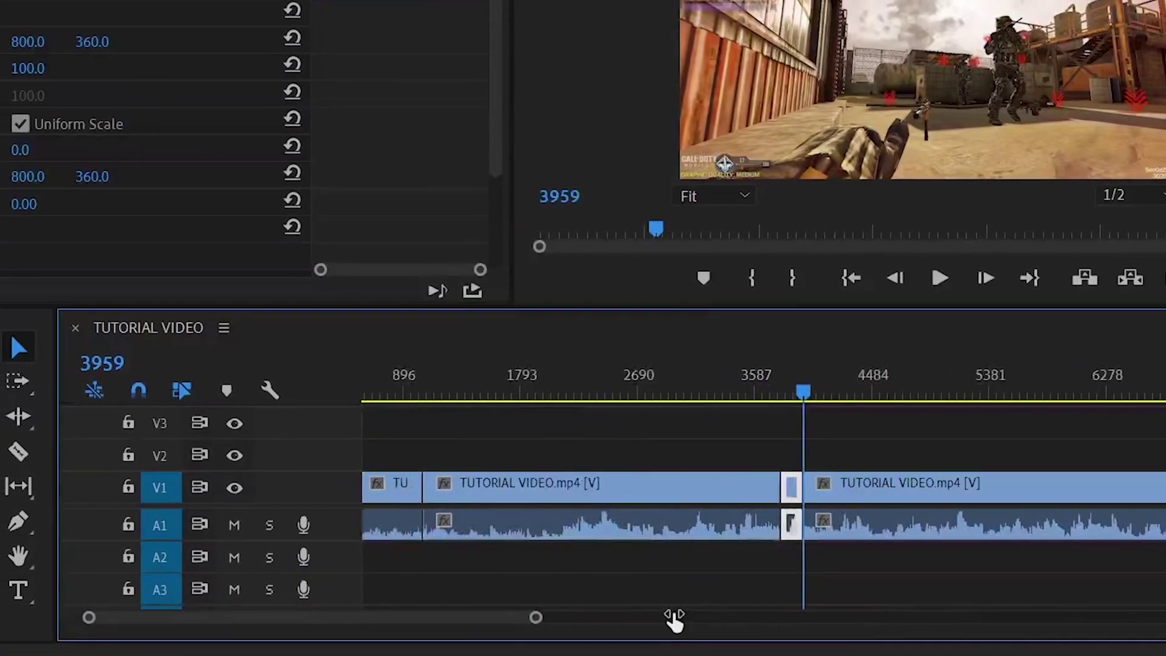
Delete the unwanted middle piece and slide the later clip left to close the gap
left_click(654, 481)
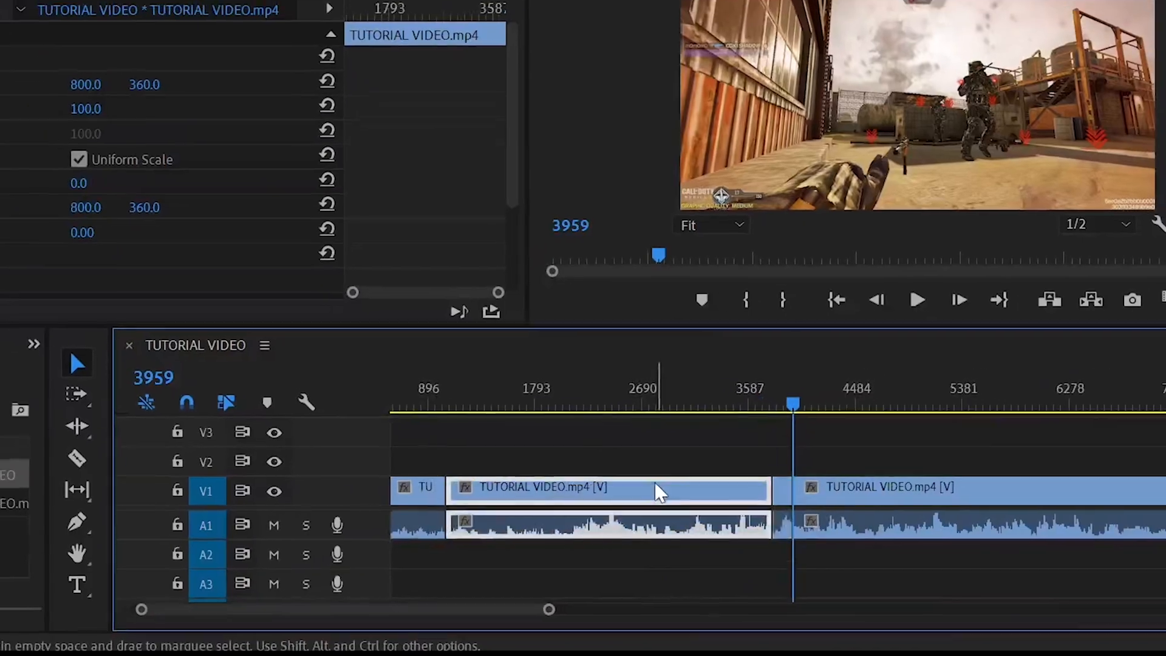
key("Delete")
key("space")
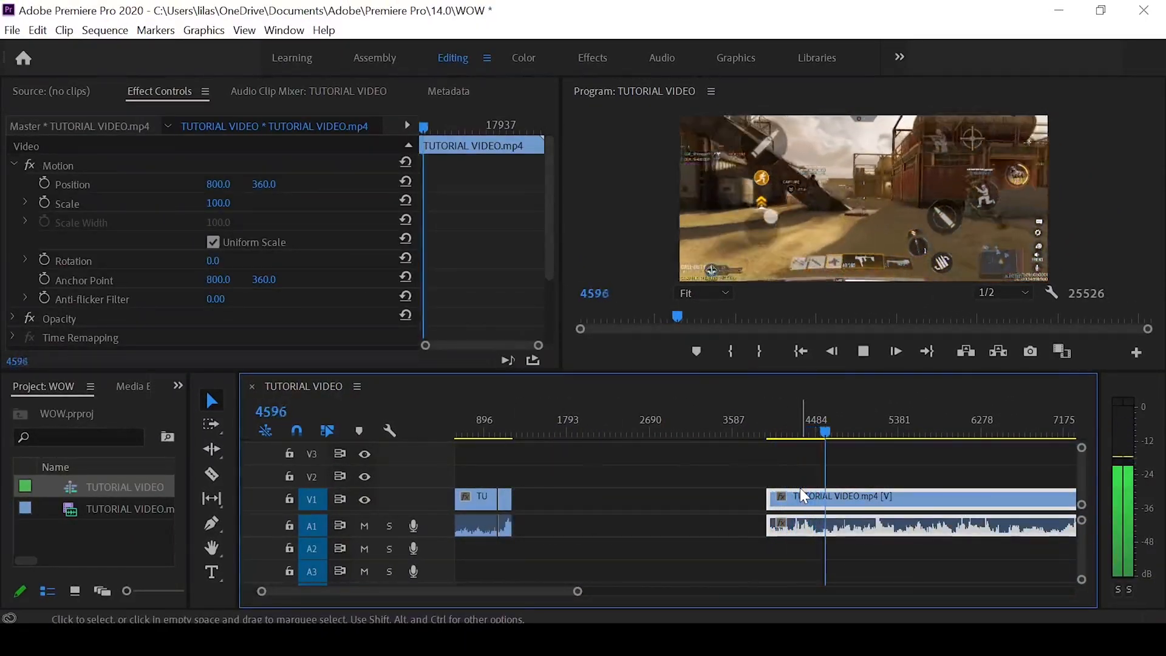
key("space")
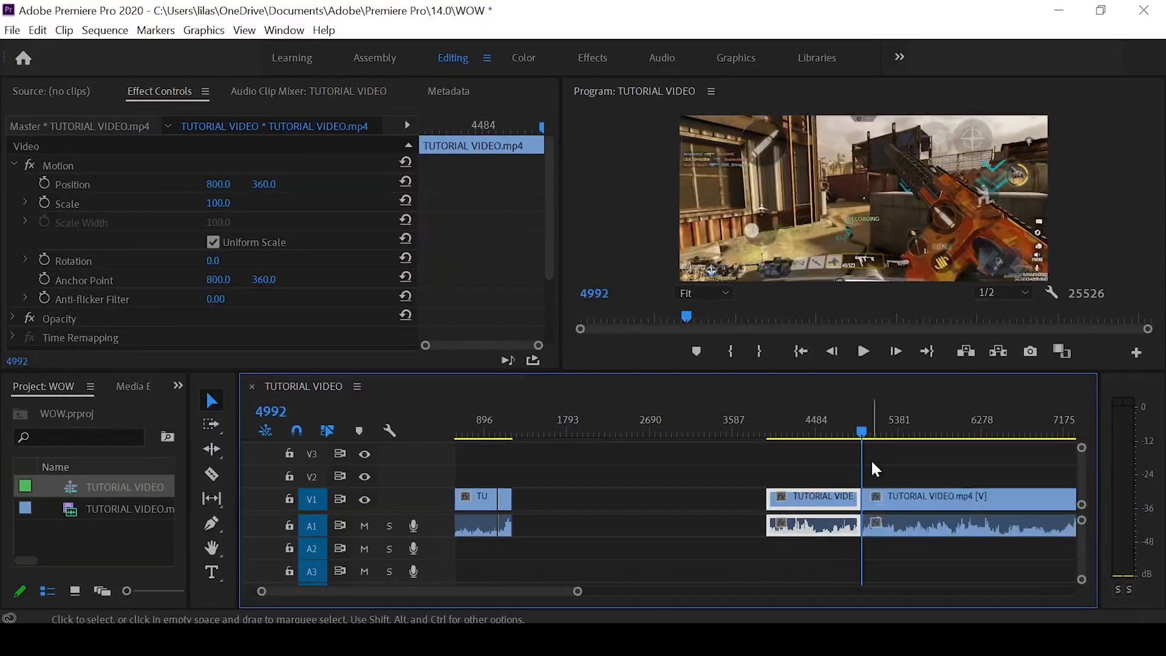
left_click_drag(800, 496, 544, 496)
left_click(507, 437)
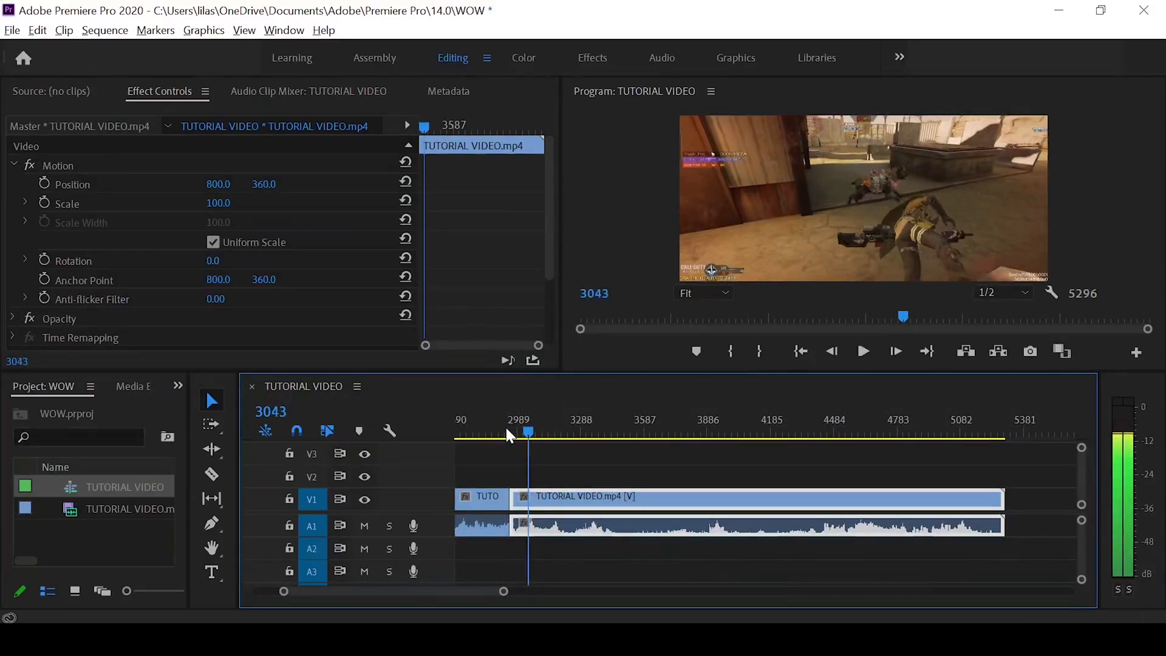
key("space")
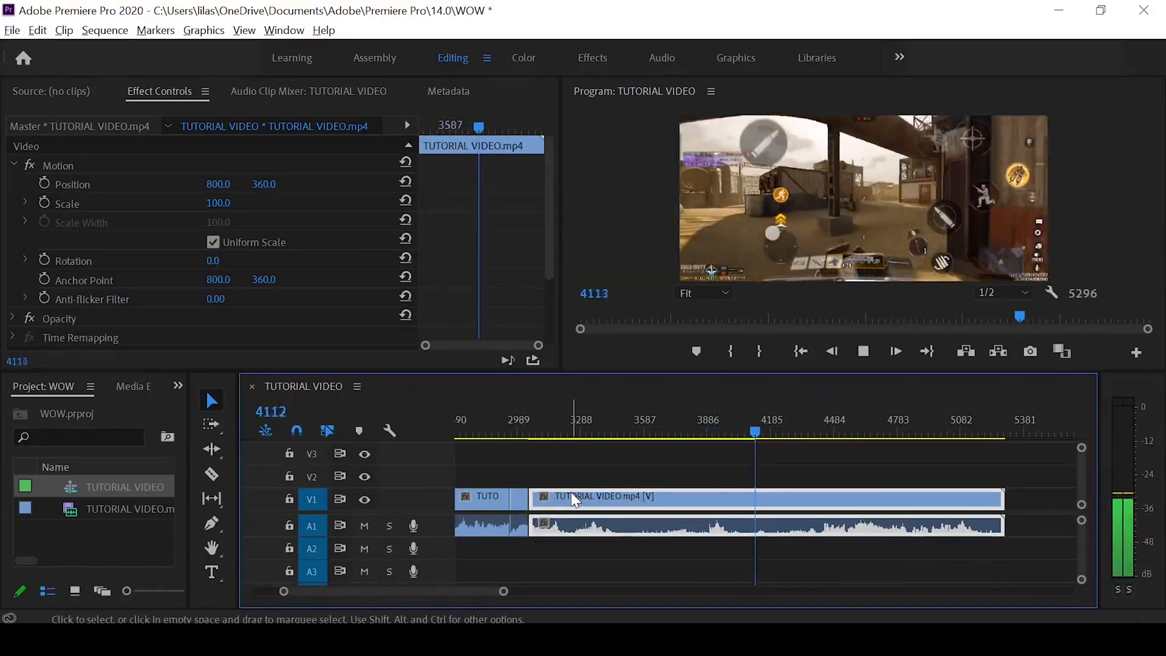
left_click_drag(503, 591, 551, 595)
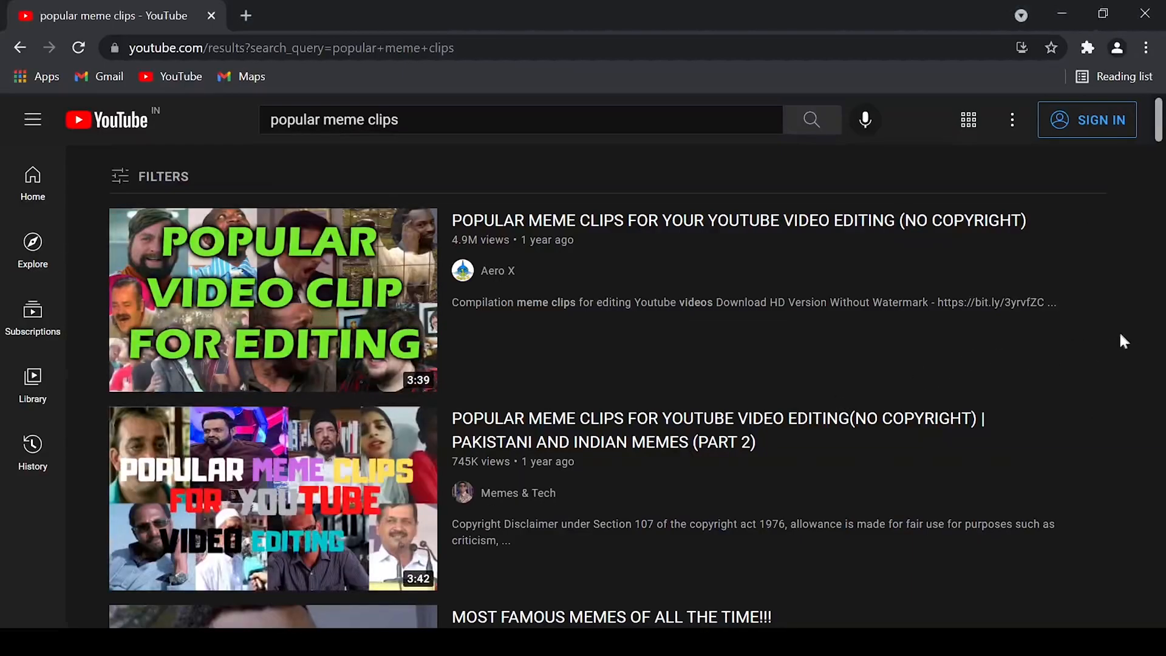
scroll(1116, 333, "down", 4)
scroll(1112, 334, "down", 3)
scroll(1110, 336, "down", 2)
scroll(1110, 335, "down", 2)
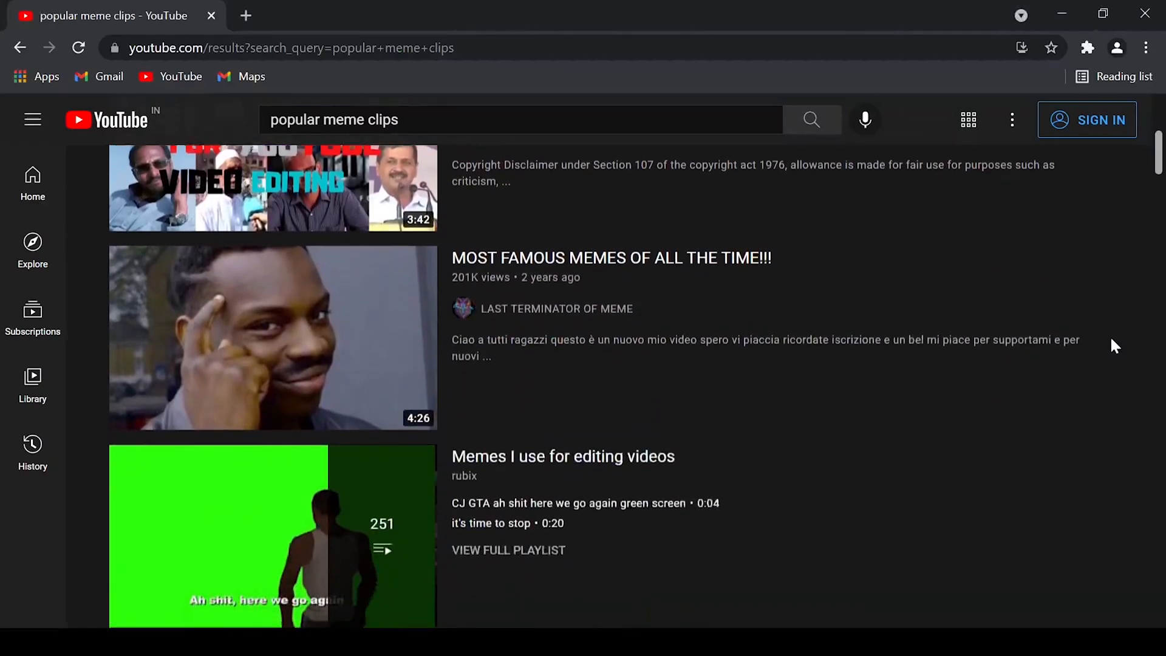
scroll(1110, 335, "down", 2)
scroll(1110, 336, "down", 1)
scroll(1109, 335, "down", 2)
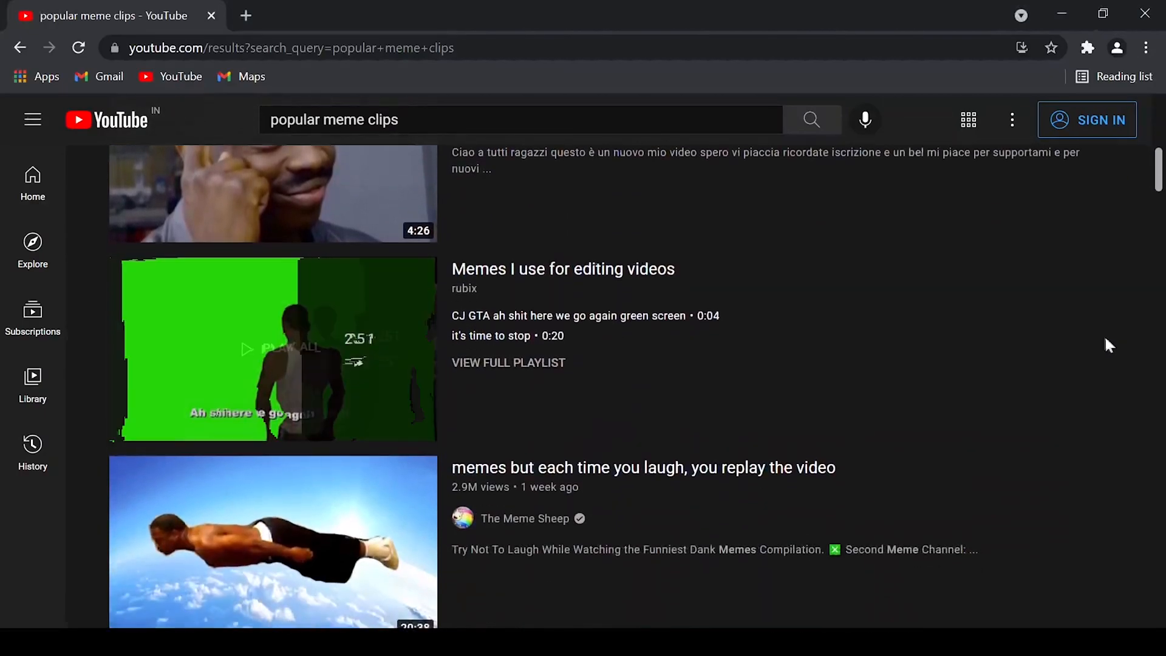
scroll(1087, 334, "down", 1)
scroll(1087, 336, "down", 1)
scroll(1087, 336, "down", 1)
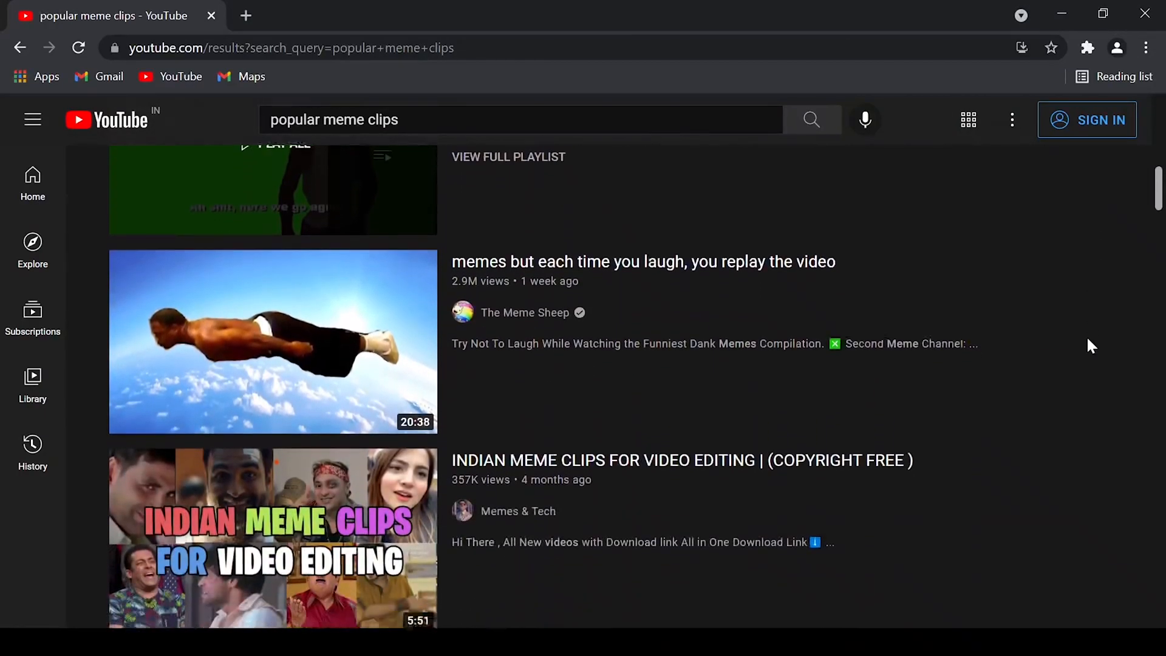
scroll(1087, 336, "down", 1)
scroll(1087, 335, "up", 1)
scroll(1089, 346, "up", 1)
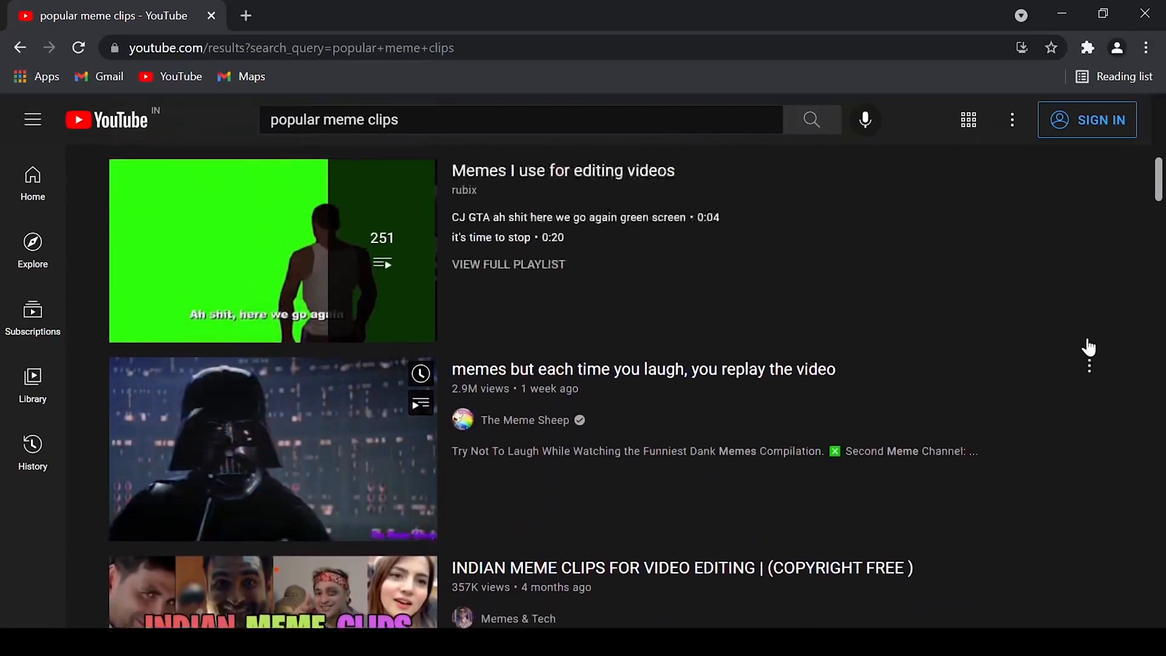
scroll(1088, 346, "up", 1)
scroll(1089, 347, "up", 1)
scroll(1089, 346, "up", 1)
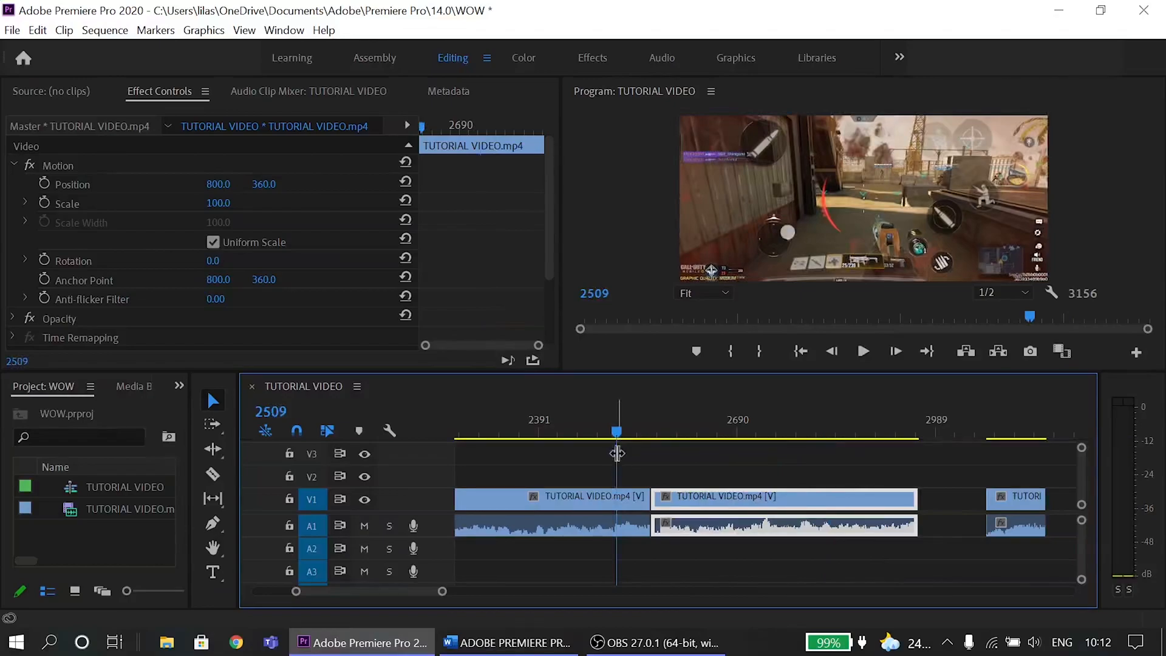
Import the Iferg nice funny clip from YT Spark > Stock videos
key("space")
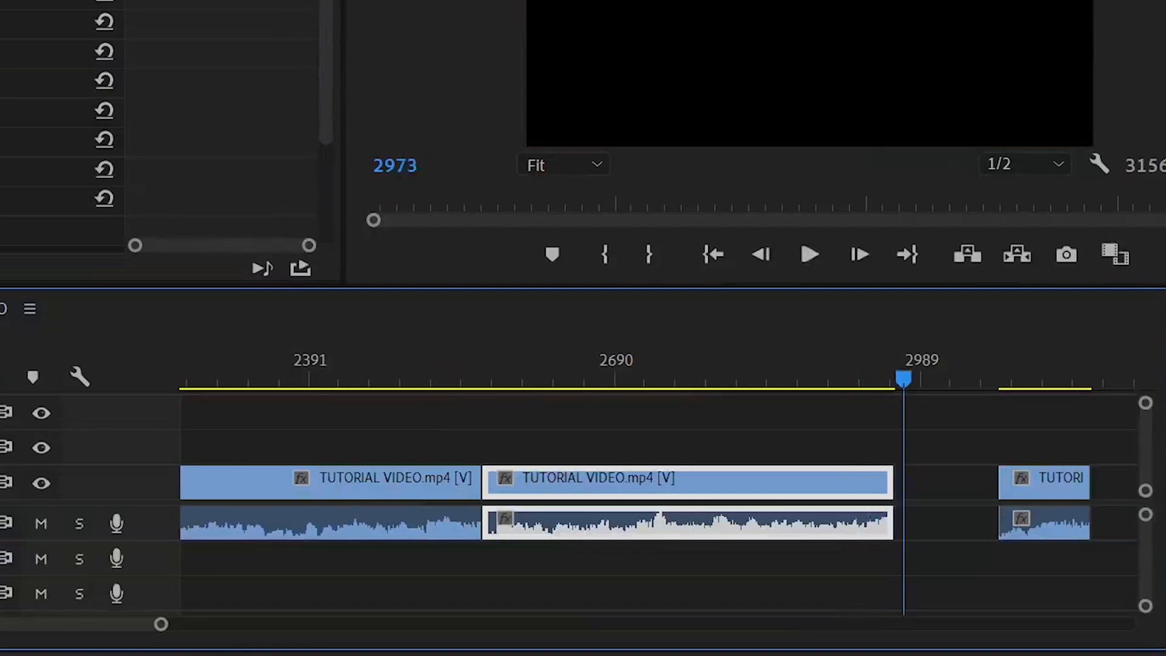
right_click(72, 218)
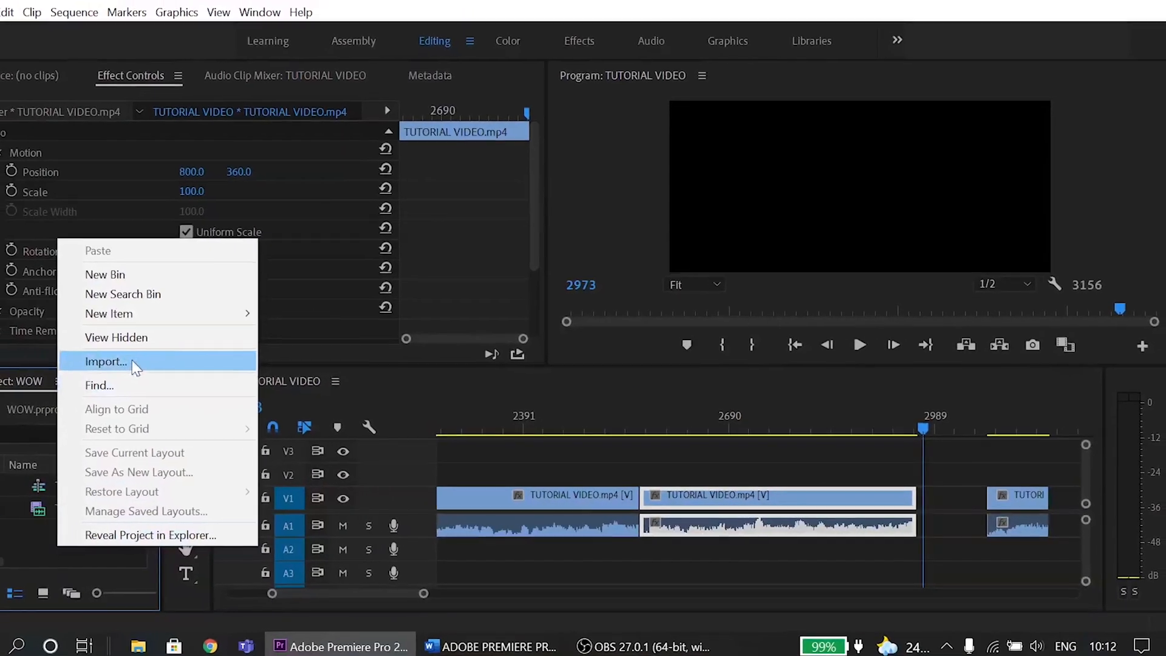
left_click(127, 362)
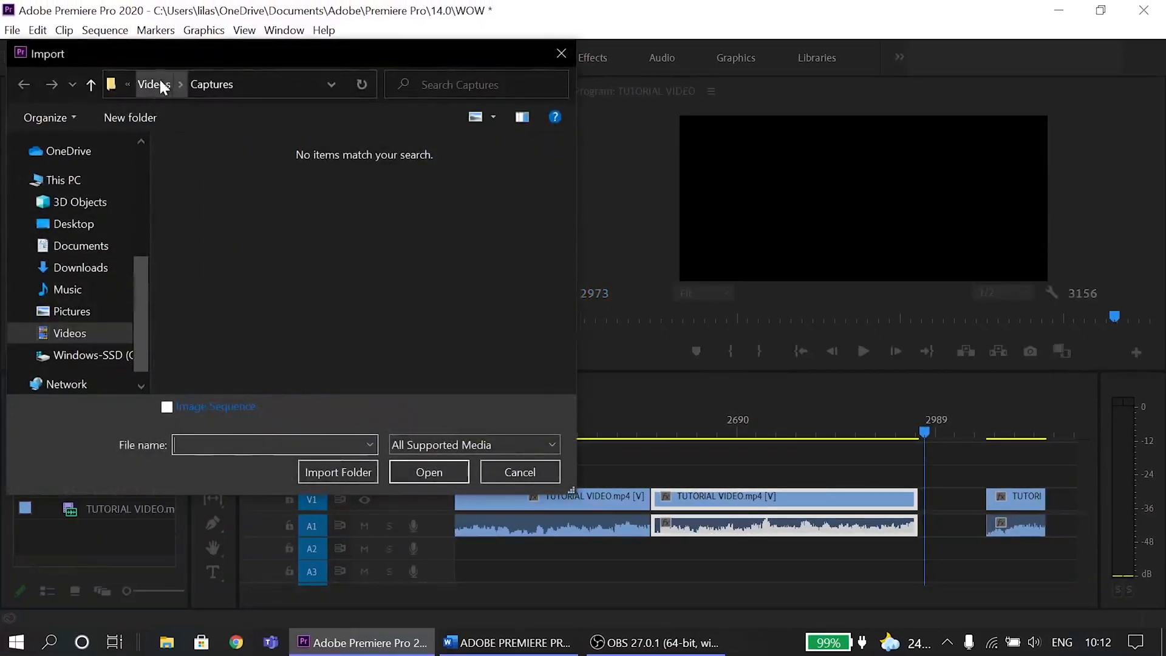
scroll(73, 255, "up", 3)
left_click(74, 209)
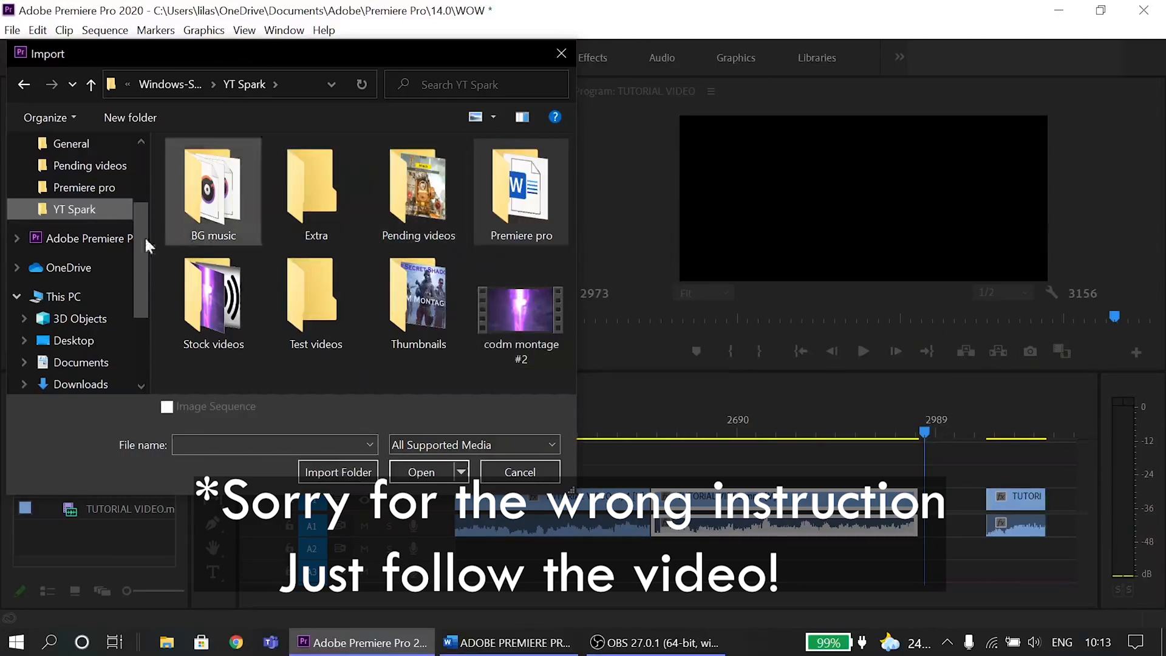
double_click(222, 330)
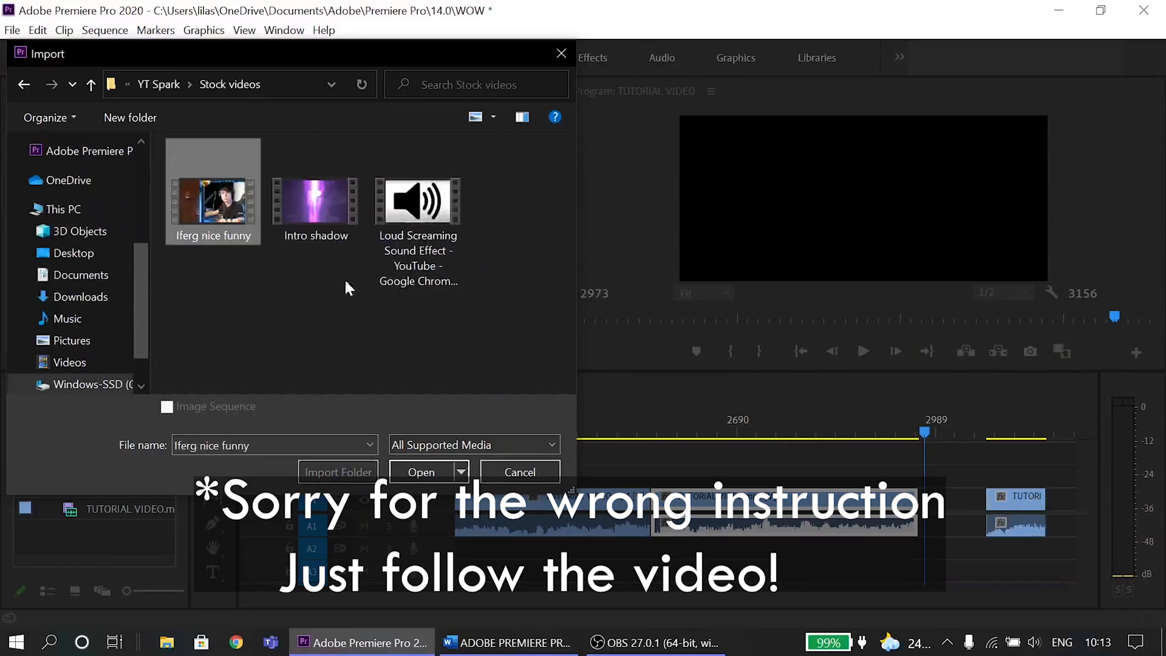
left_click(421, 471)
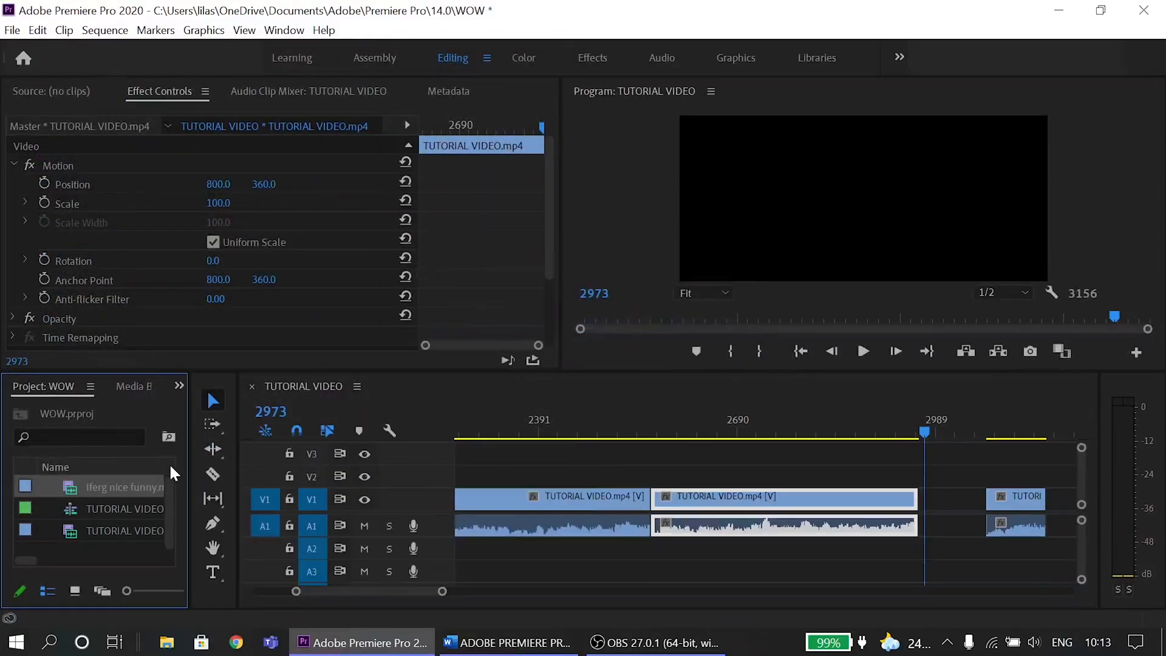
Place the meme clip on V1 after the second gameplay clip and close the gap behind it
left_click_drag(123, 490, 938, 501)
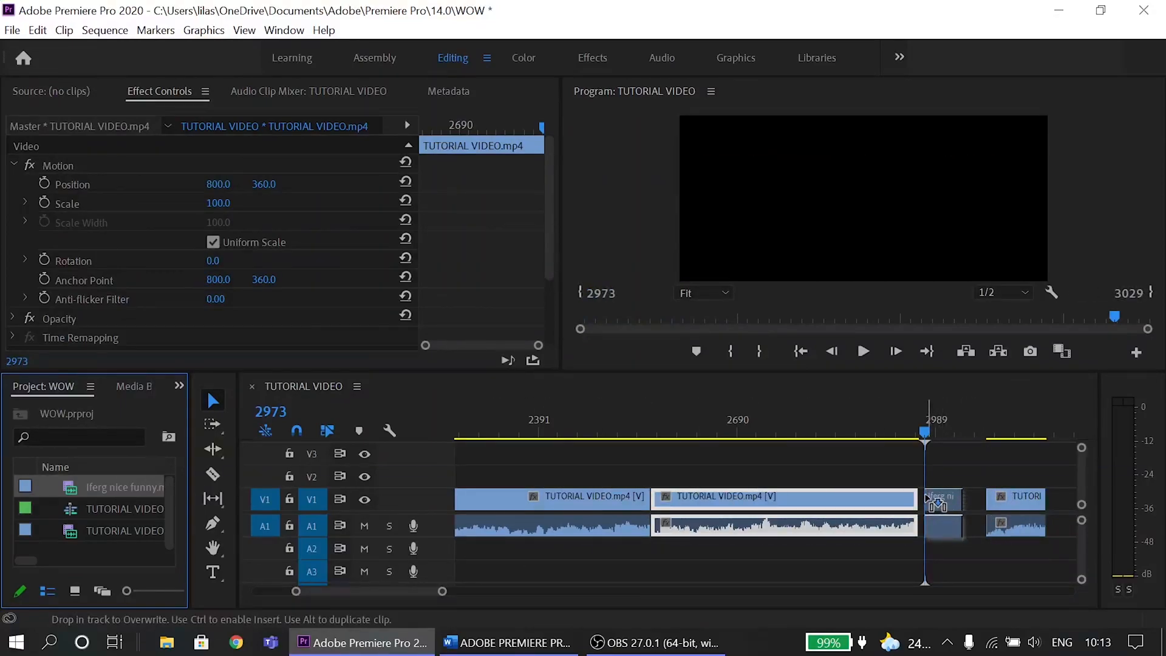
left_click_drag(941, 502, 936, 502)
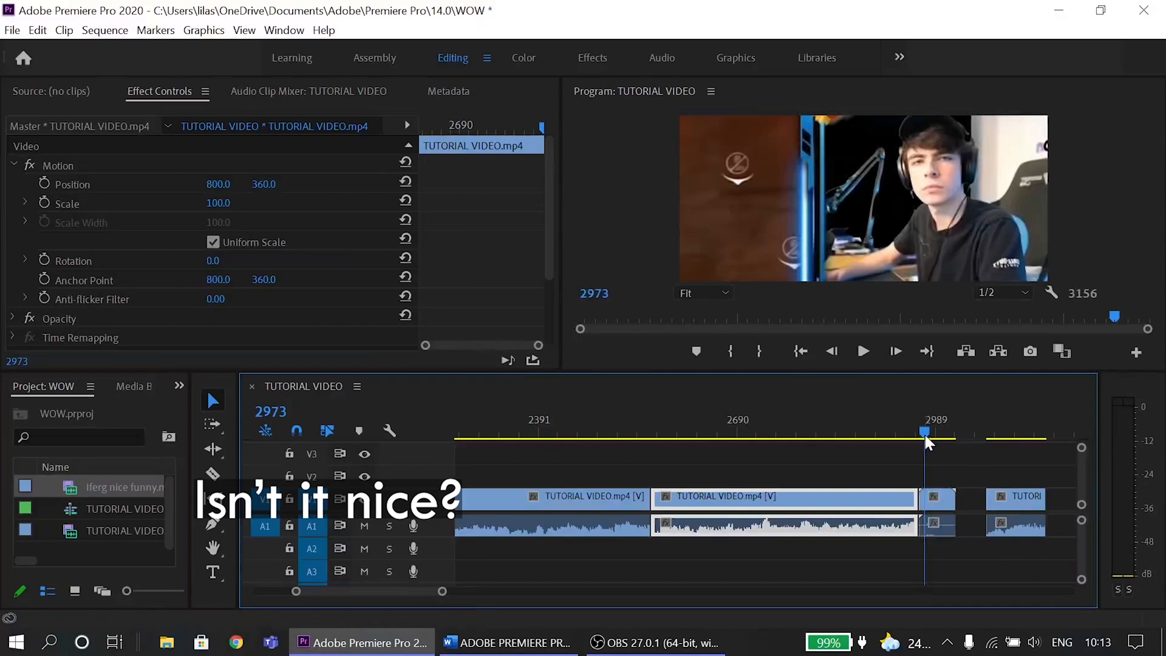
left_click(873, 441)
key("space")
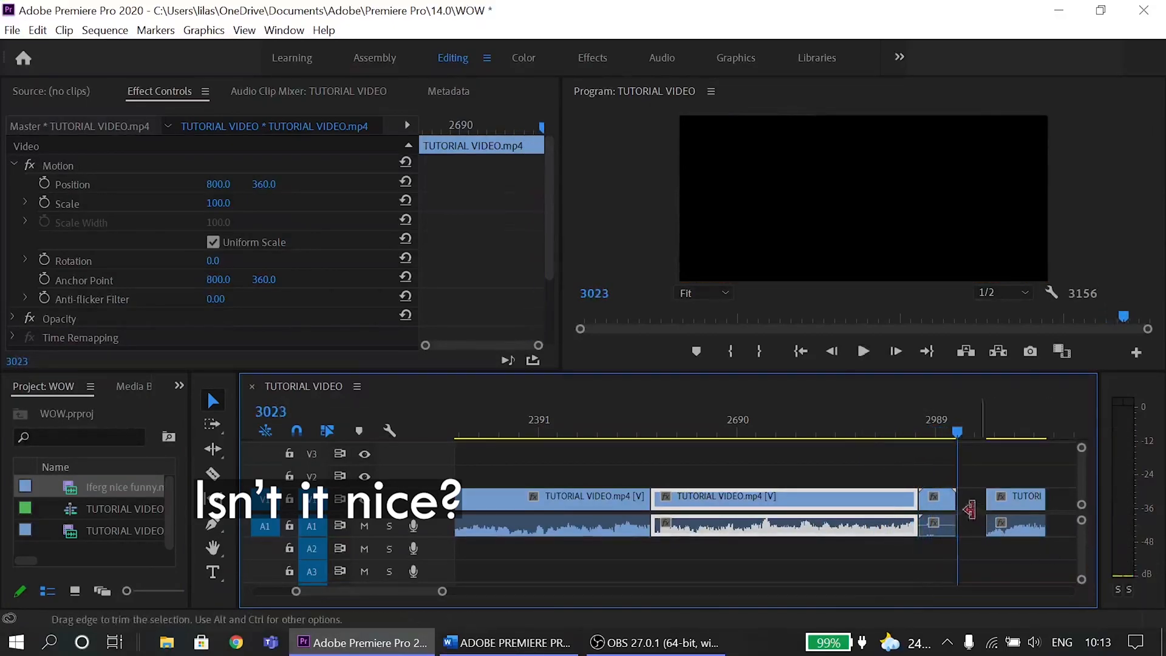
left_click(1017, 498)
left_click_drag(1017, 501, 989, 501)
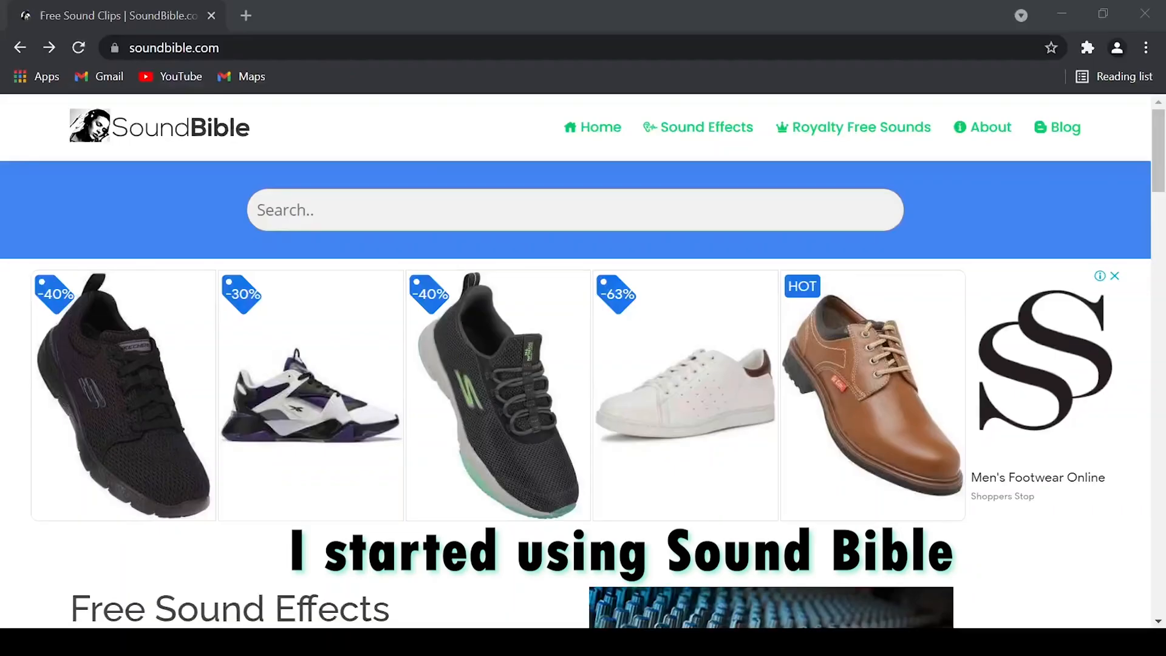
scroll(540, 385, "down", 3)
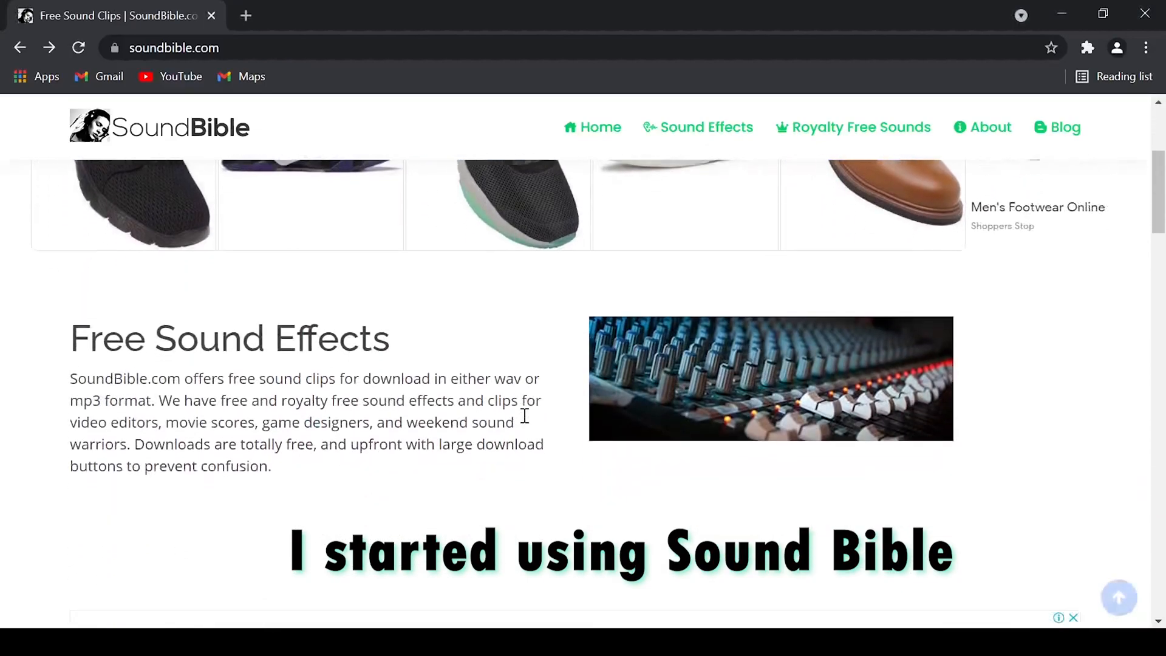
scroll(539, 384, "down", 2)
scroll(540, 384, "down", 2)
scroll(539, 385, "down", 2)
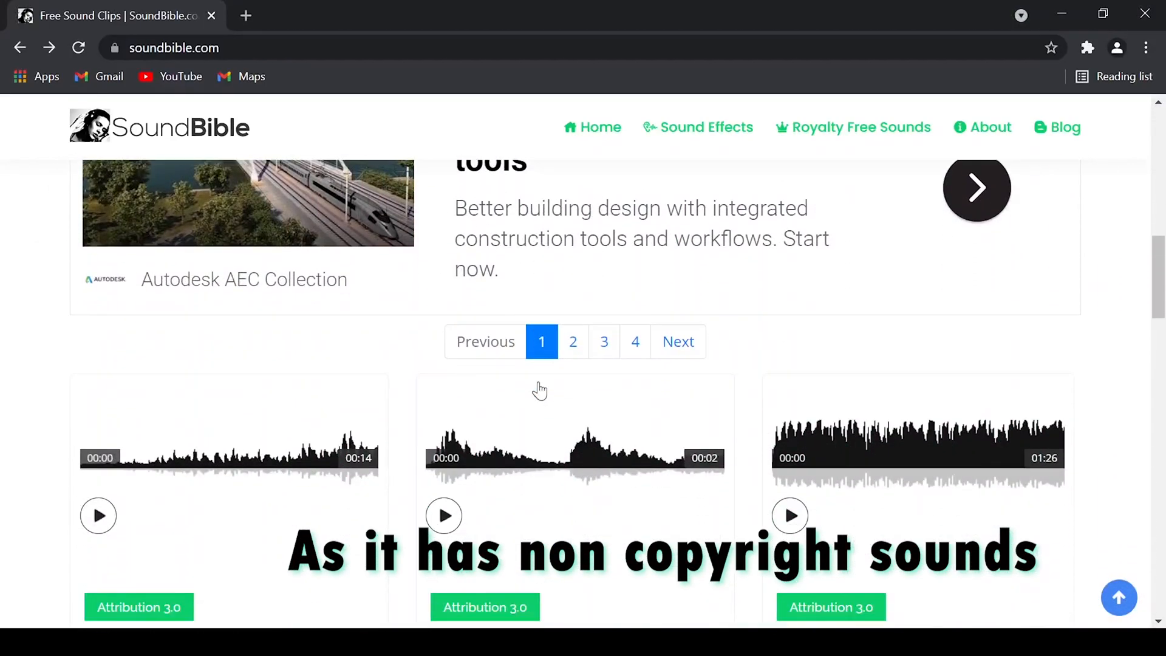
scroll(539, 384, "down", 1)
scroll(540, 391, "down", 3)
scroll(540, 390, "down", 2)
scroll(539, 390, "up", 2)
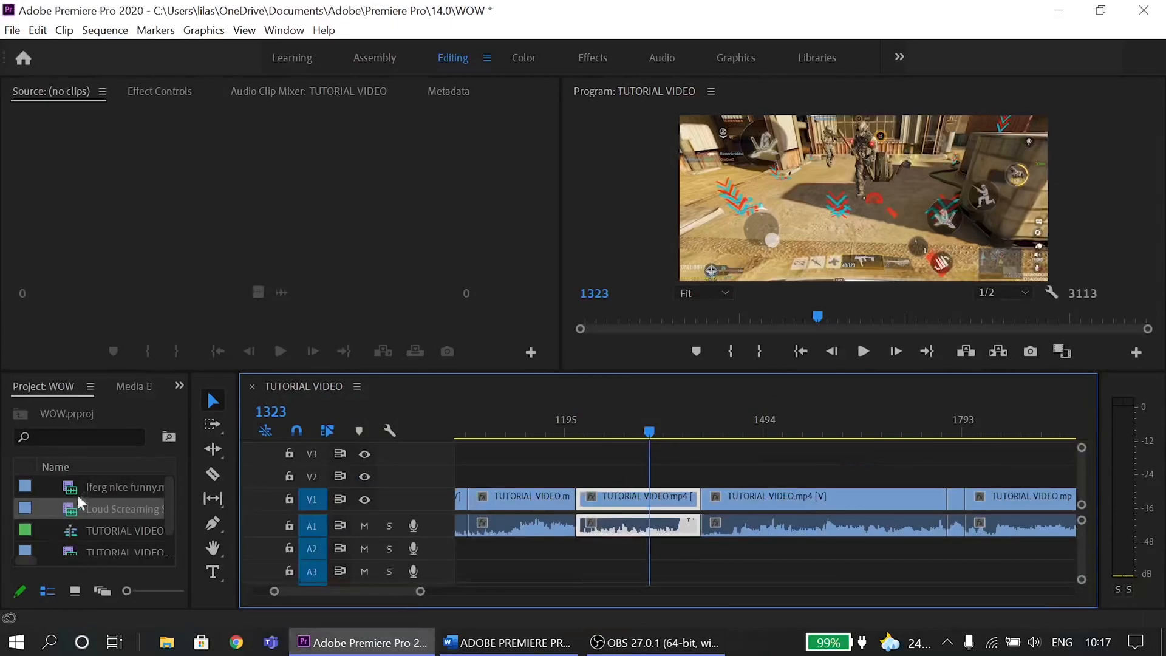
Add the Loud Screaming Sound Effect on V2/A2, keep only its audio and preview it
left_click_drag(72, 506, 870, 483)
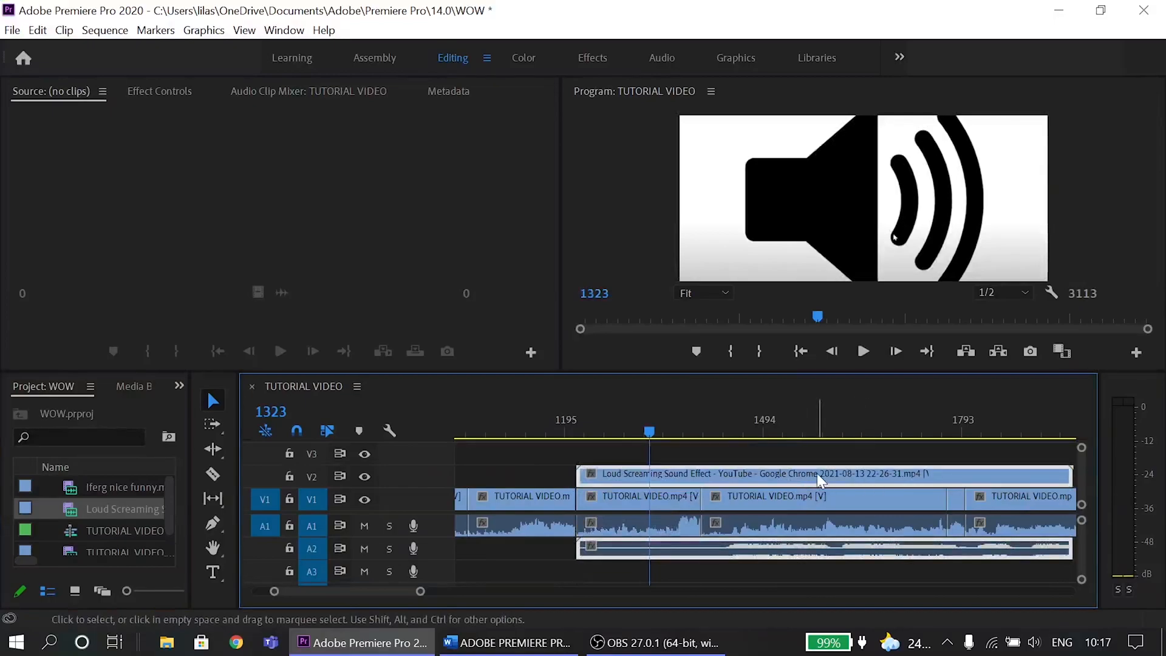
right_click(824, 475)
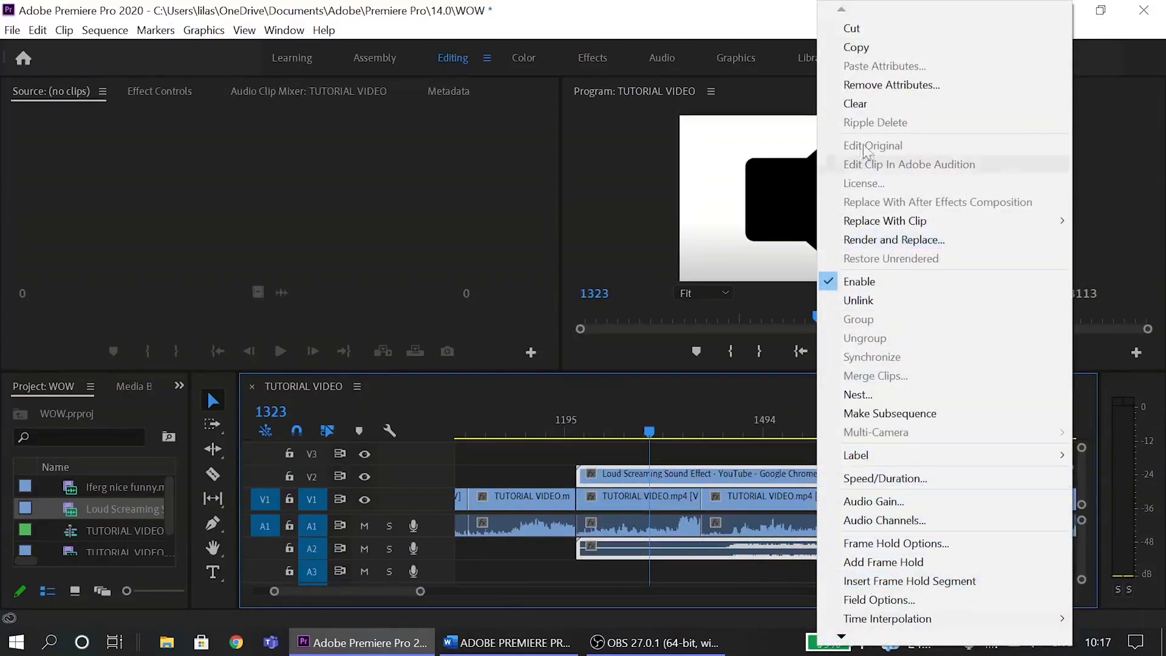
left_click(717, 481)
key("Delete")
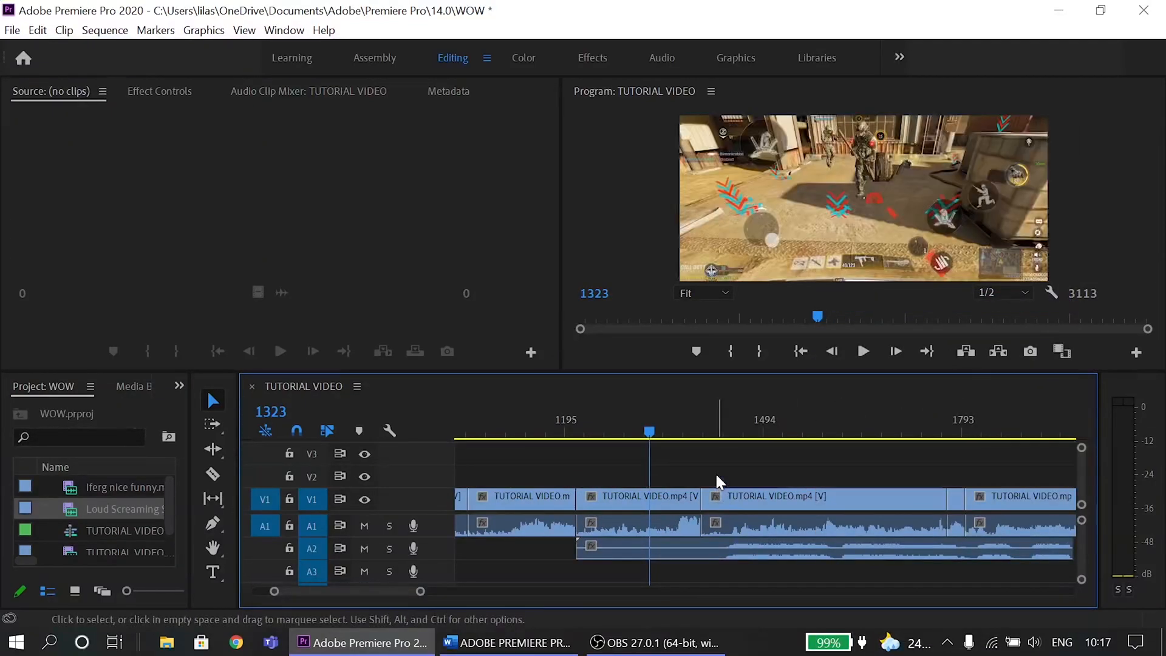
double_click(709, 551)
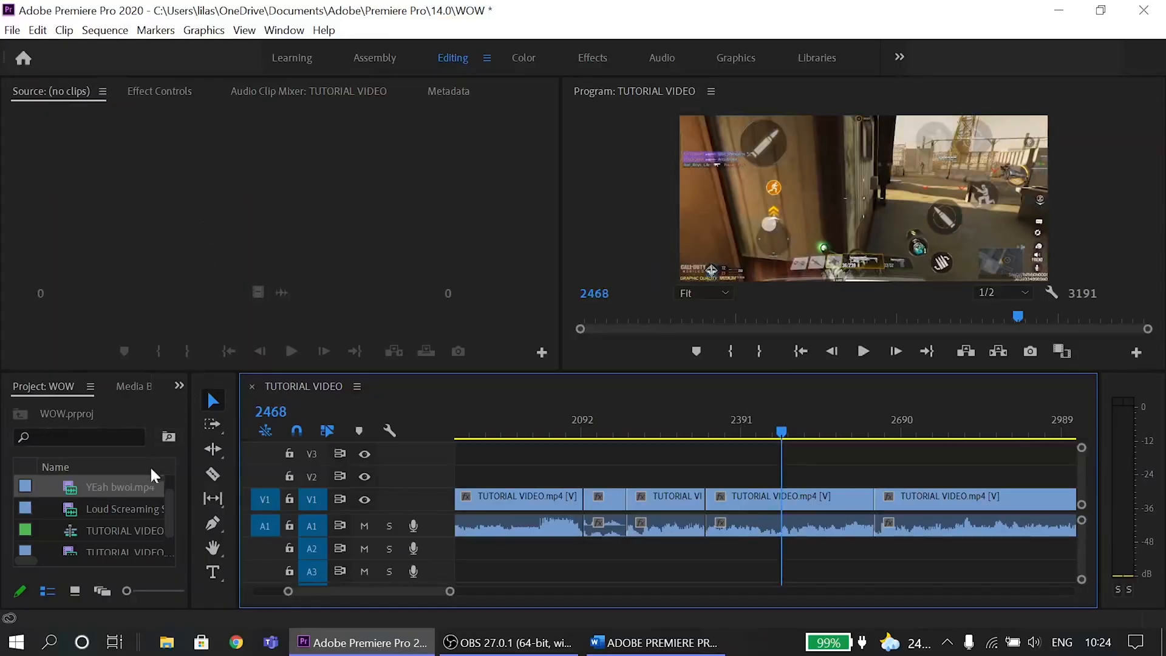
Add a 'Where did he go?' text caption over the gameplay with the Type tool
left_click(214, 570)
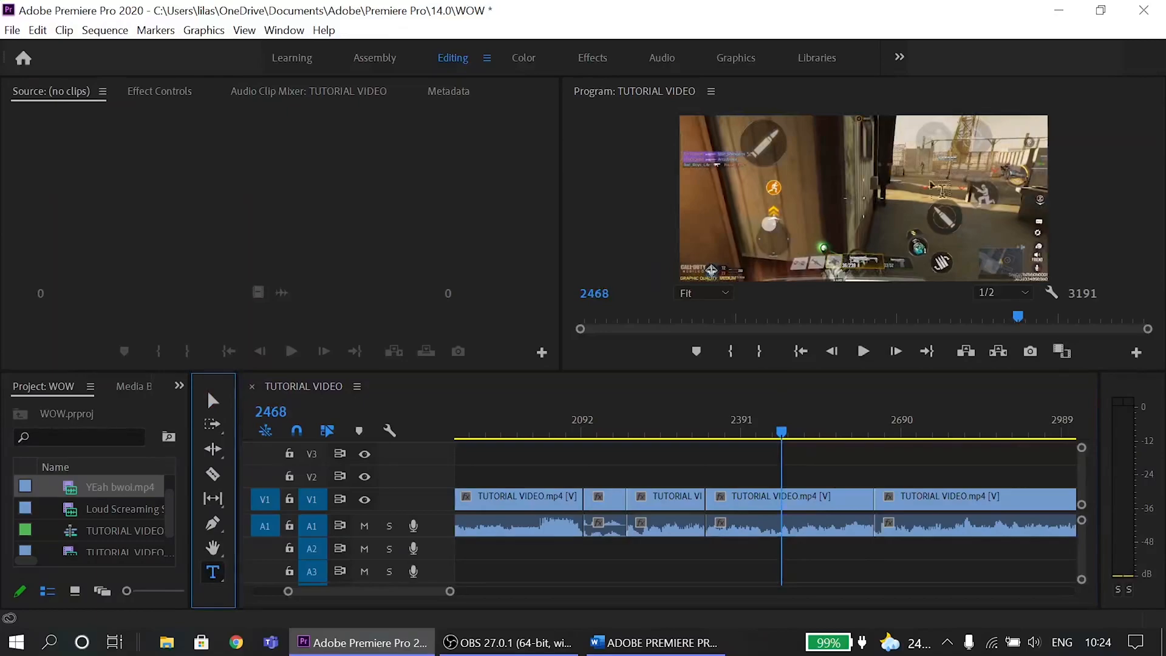
left_click(856, 215)
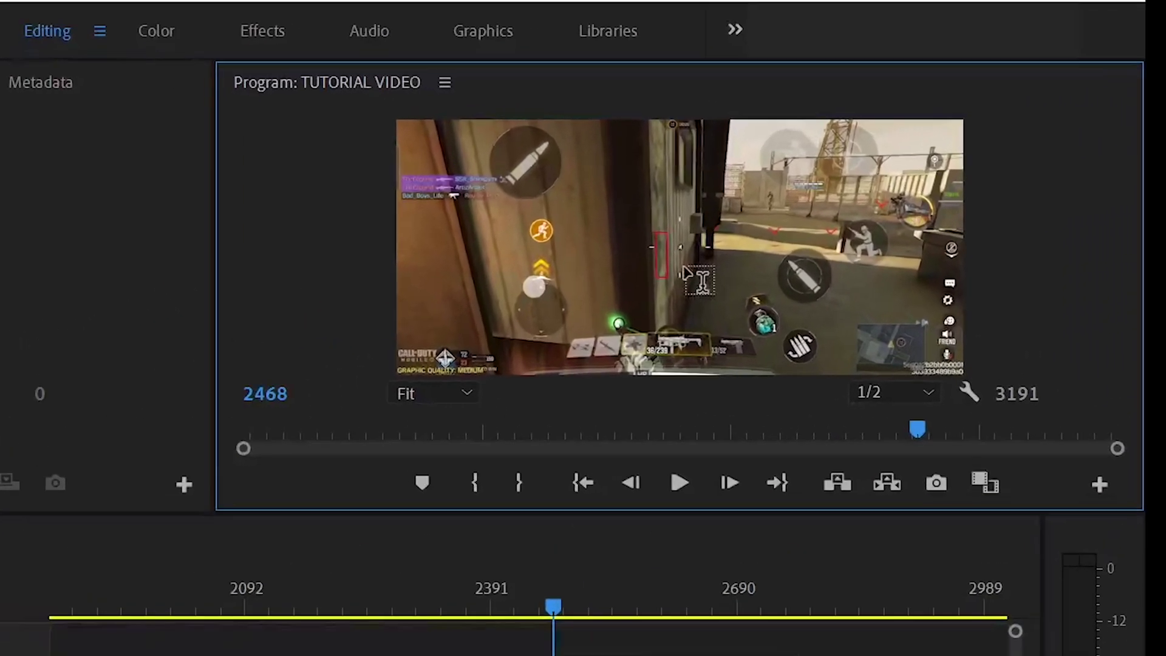
type("Where did he go?")
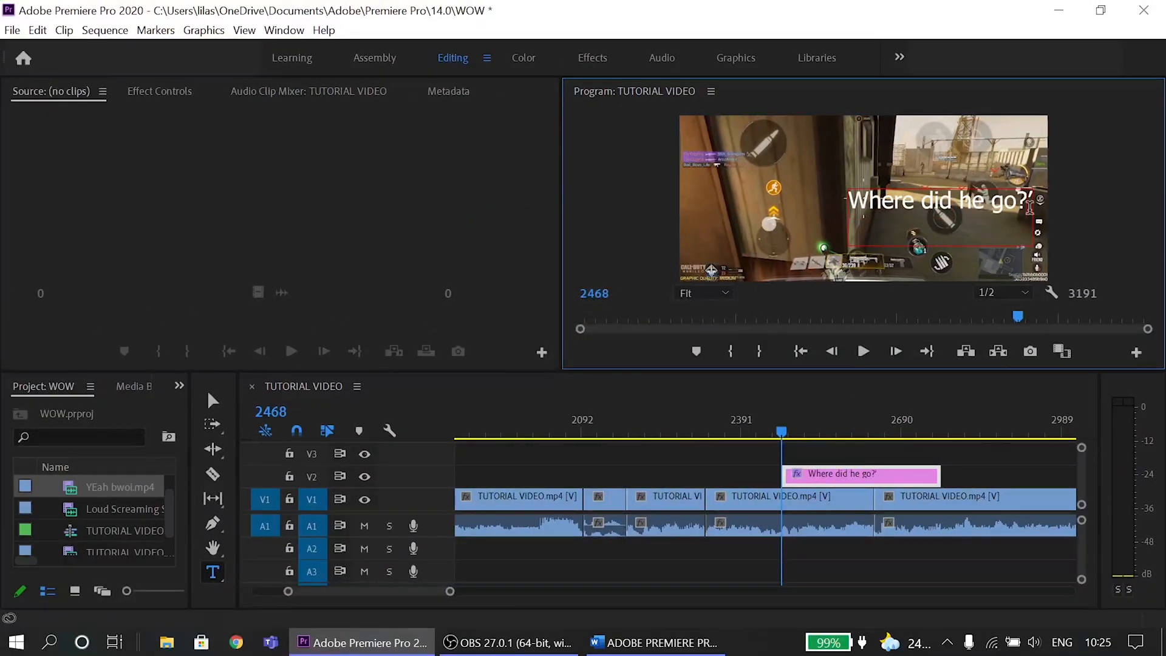
left_click(760, 460)
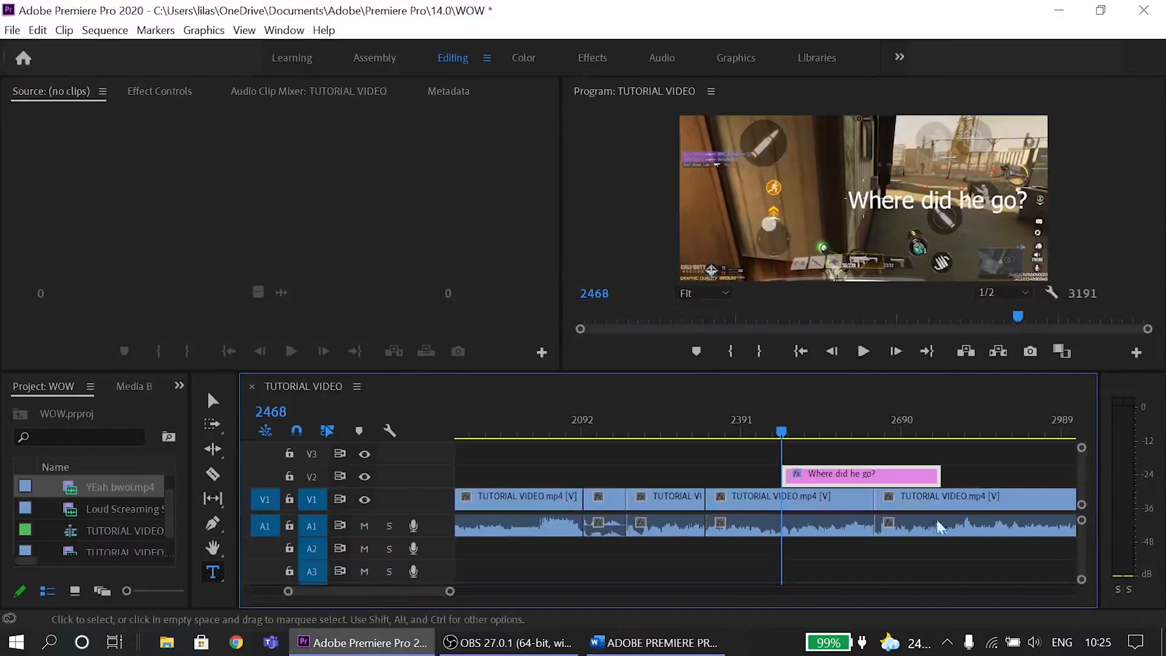
Set the caption font to Tw Cen MT Condensed in Effect Controls, then select the gameplay clip
left_click(168, 95)
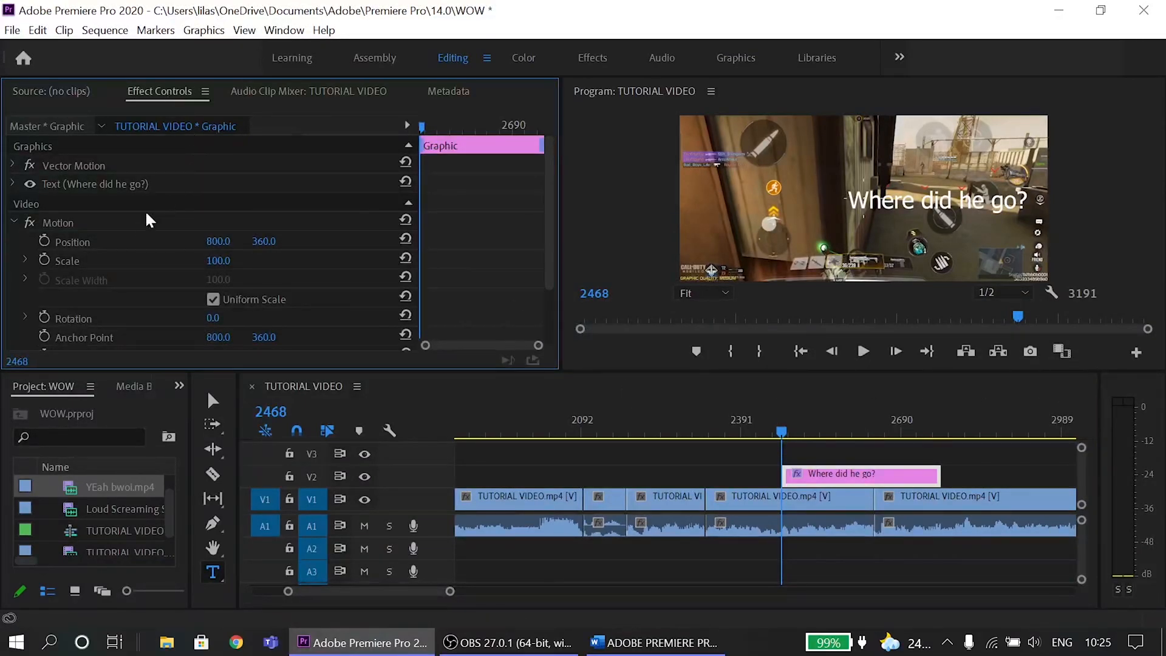
scroll(146, 219, "down", 1)
scroll(91, 210, "down", 1)
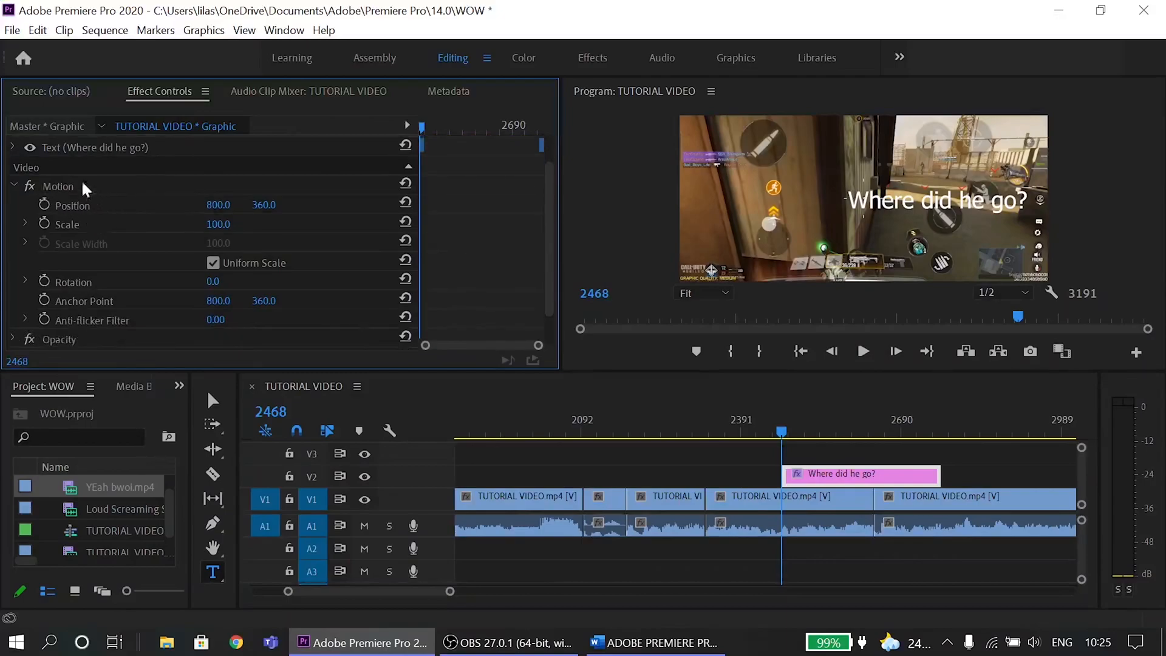
scroll(46, 187, "up", 2)
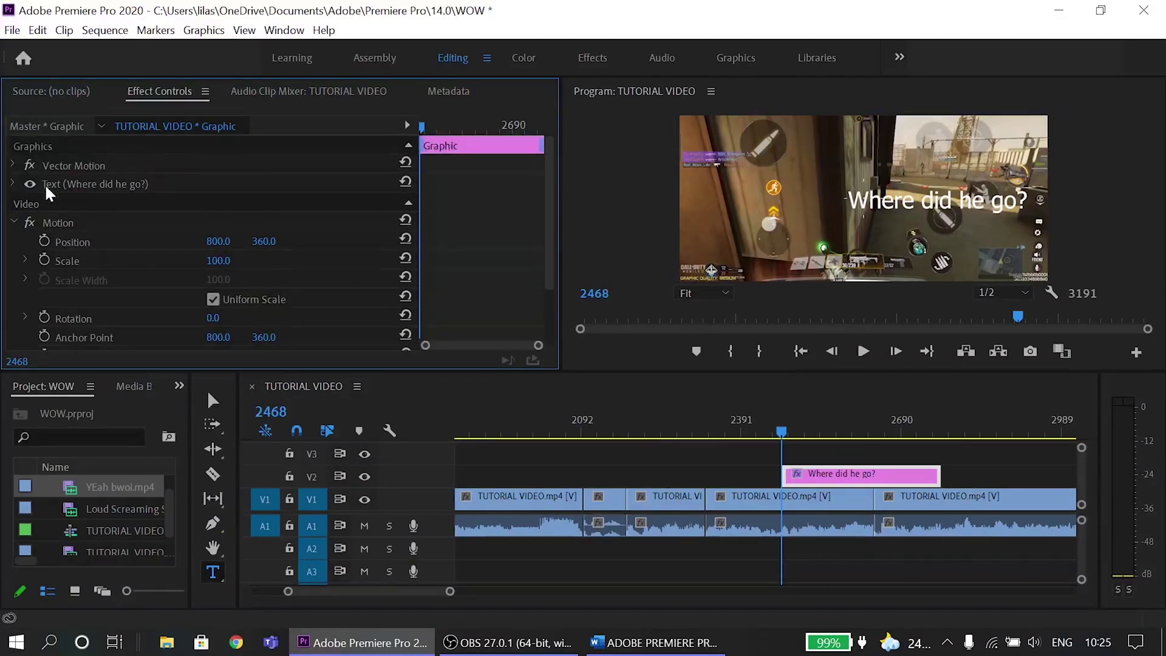
left_click(14, 184)
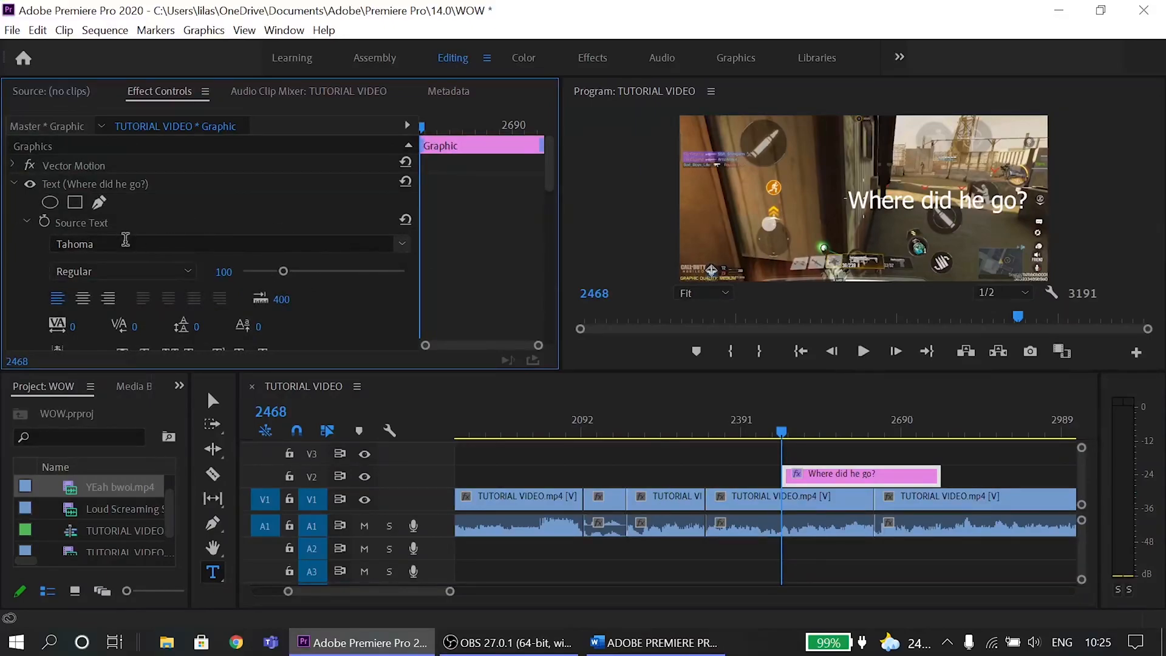
left_click(401, 244)
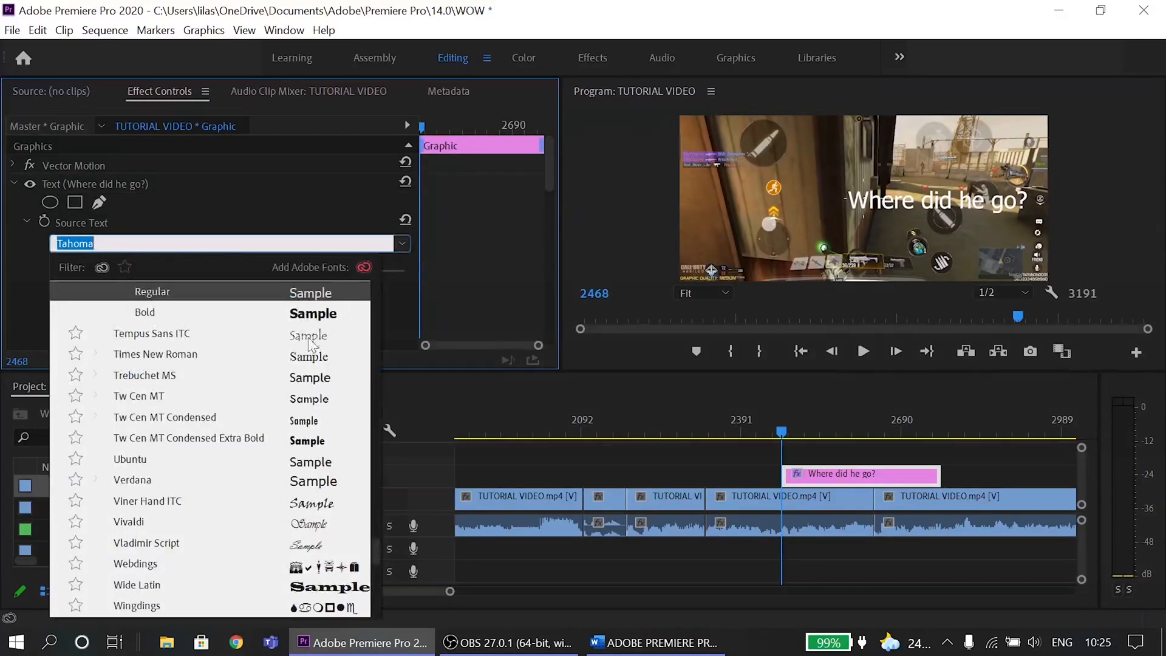
left_click(198, 420)
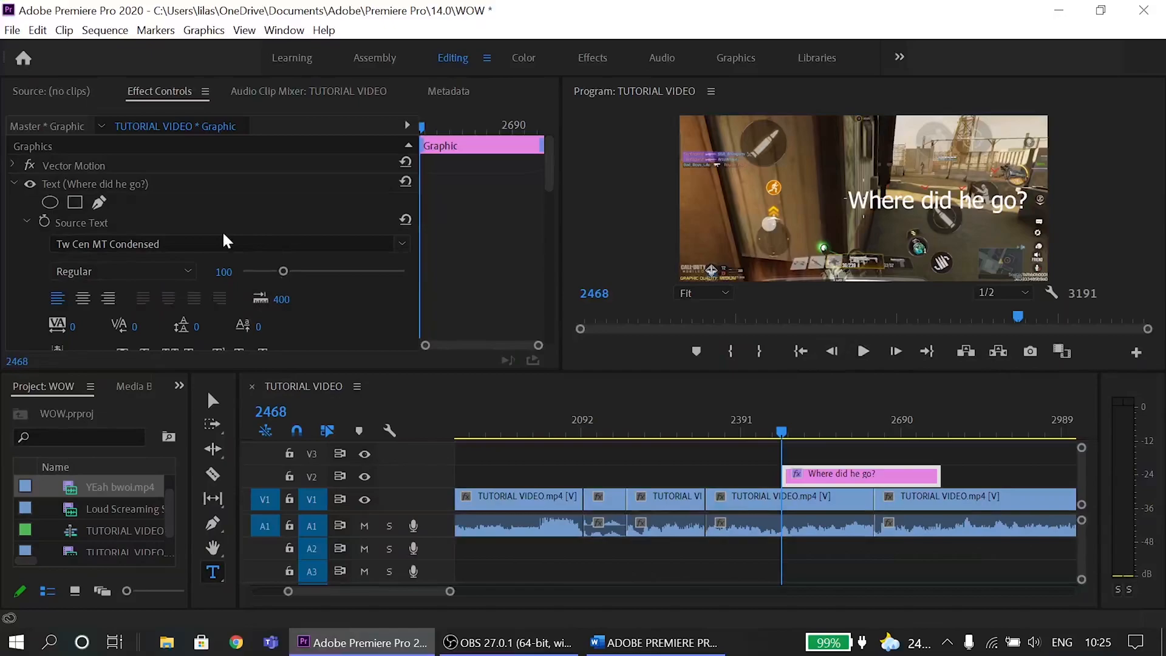
key("d")
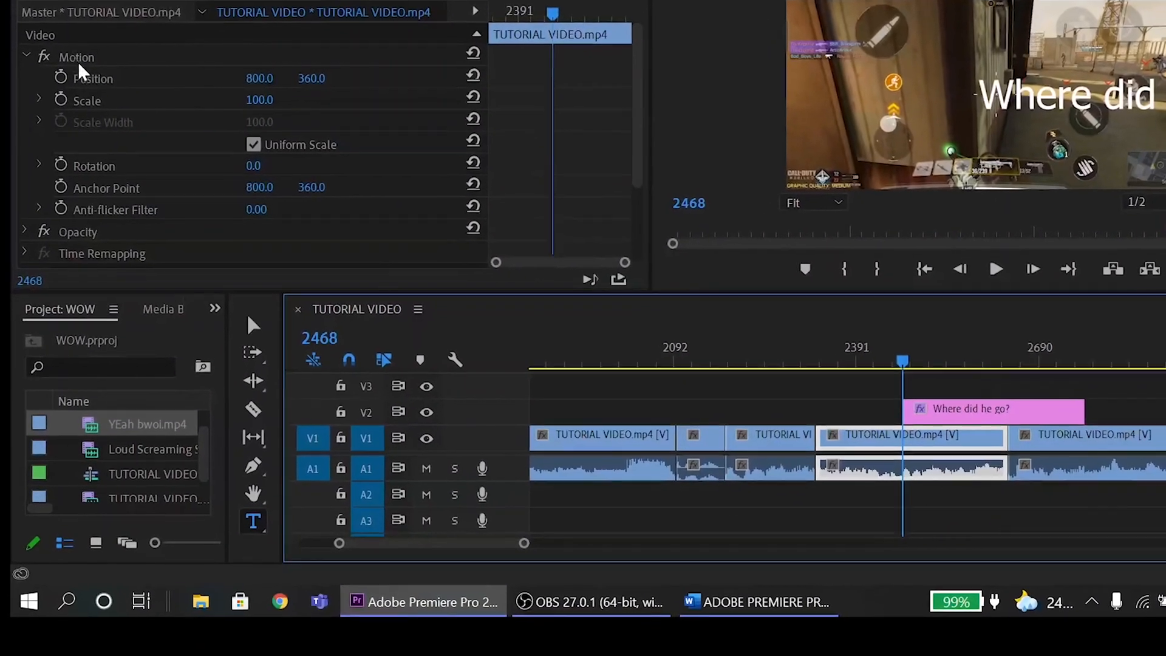
scroll(89, 181, "down", 1)
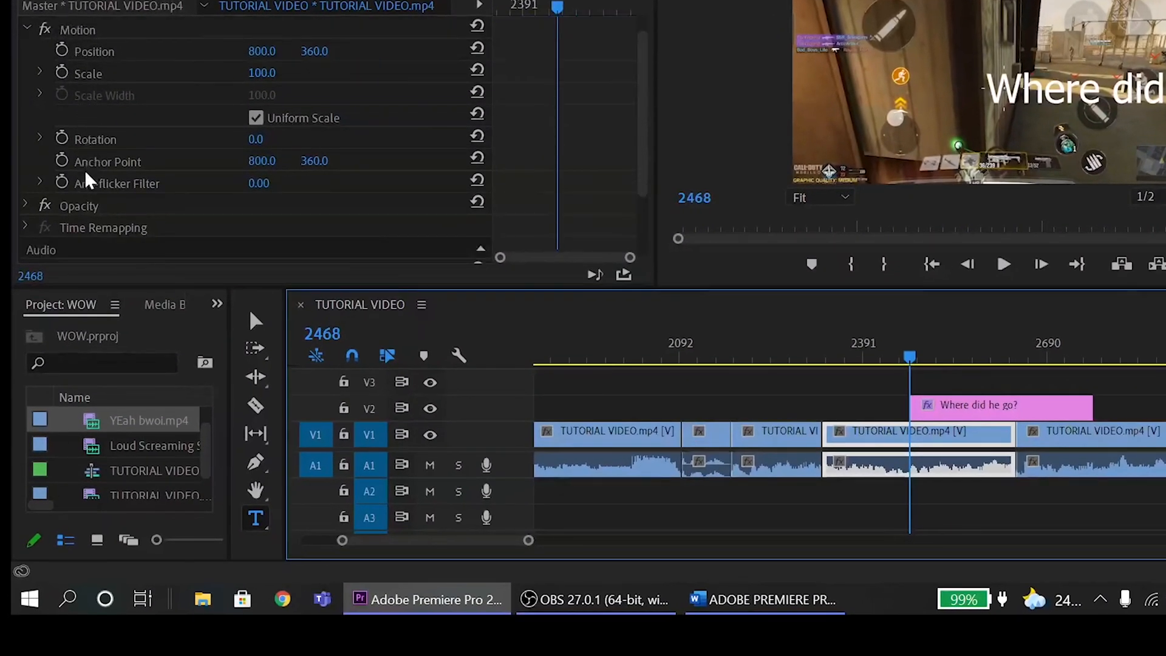
scroll(88, 180, "down", 1)
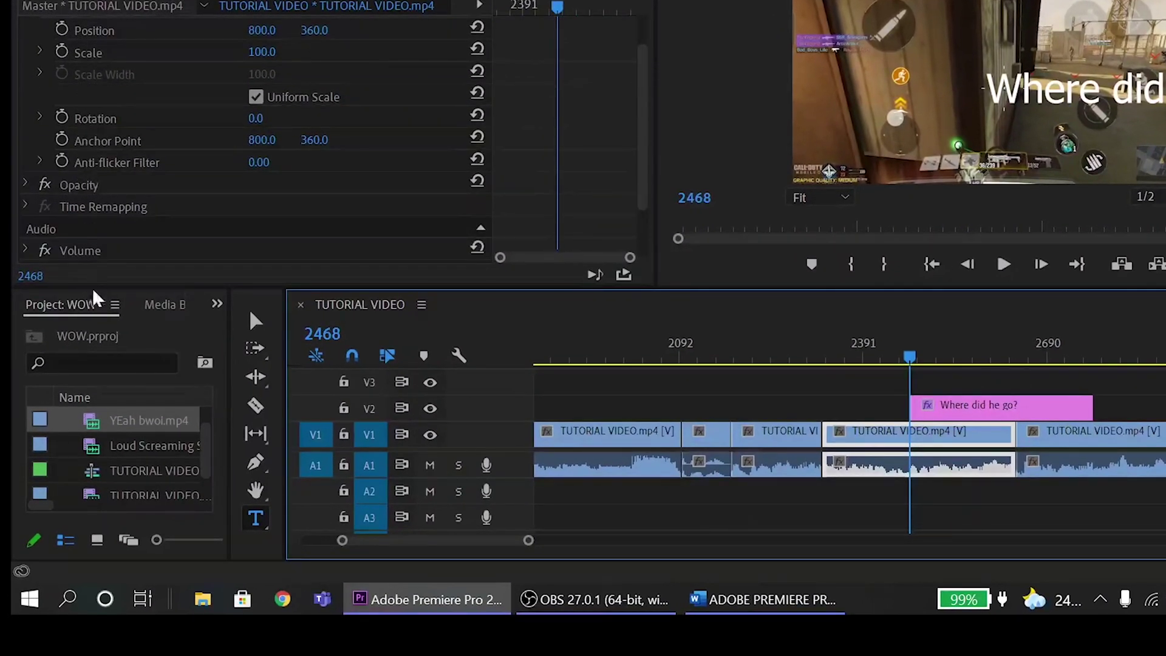
Show the Effects panel and browse the Presets, Lumetri Presets and Audio Effects folders
left_click(218, 305)
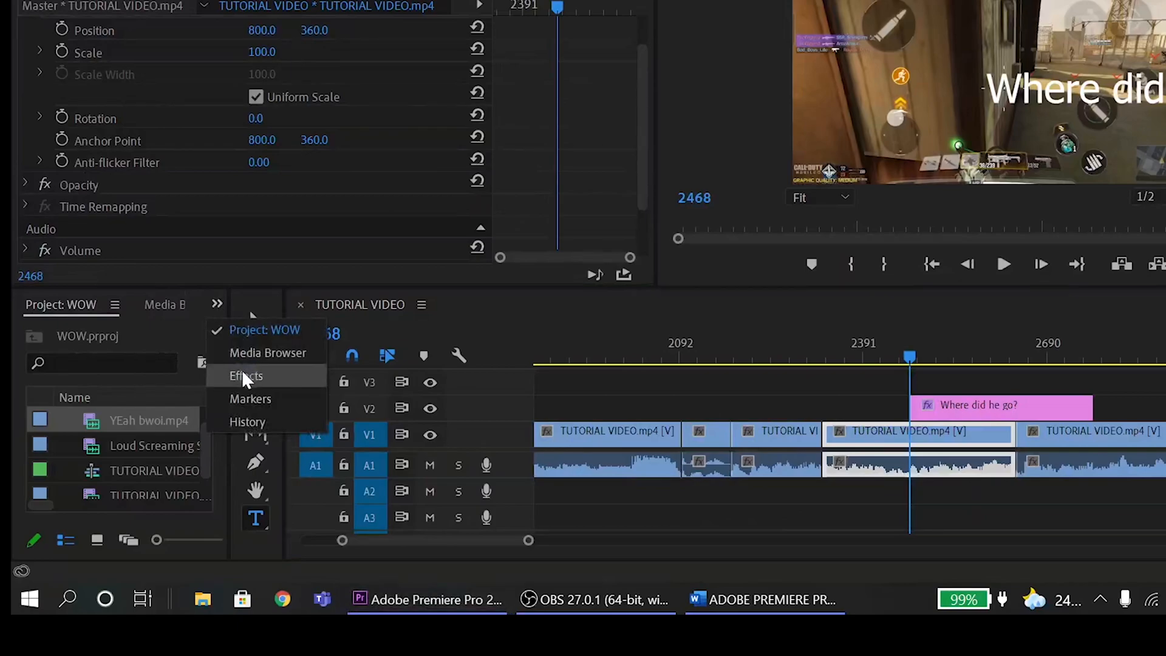
left_click(244, 376)
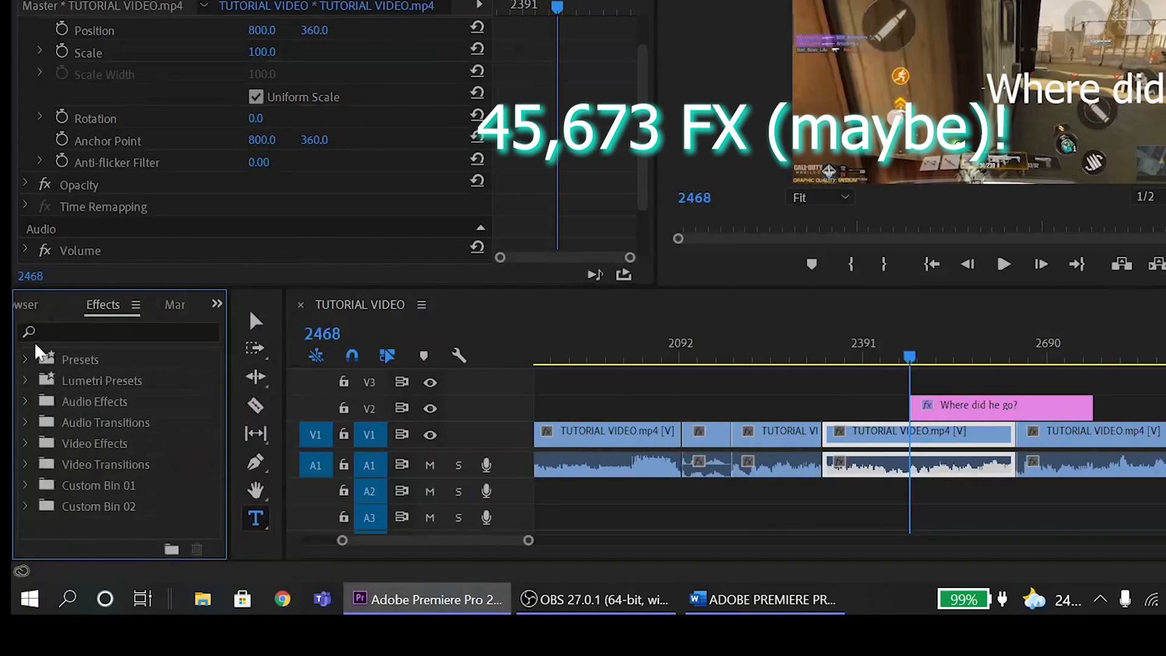
left_click(26, 359)
scroll(58, 418, "down", 3)
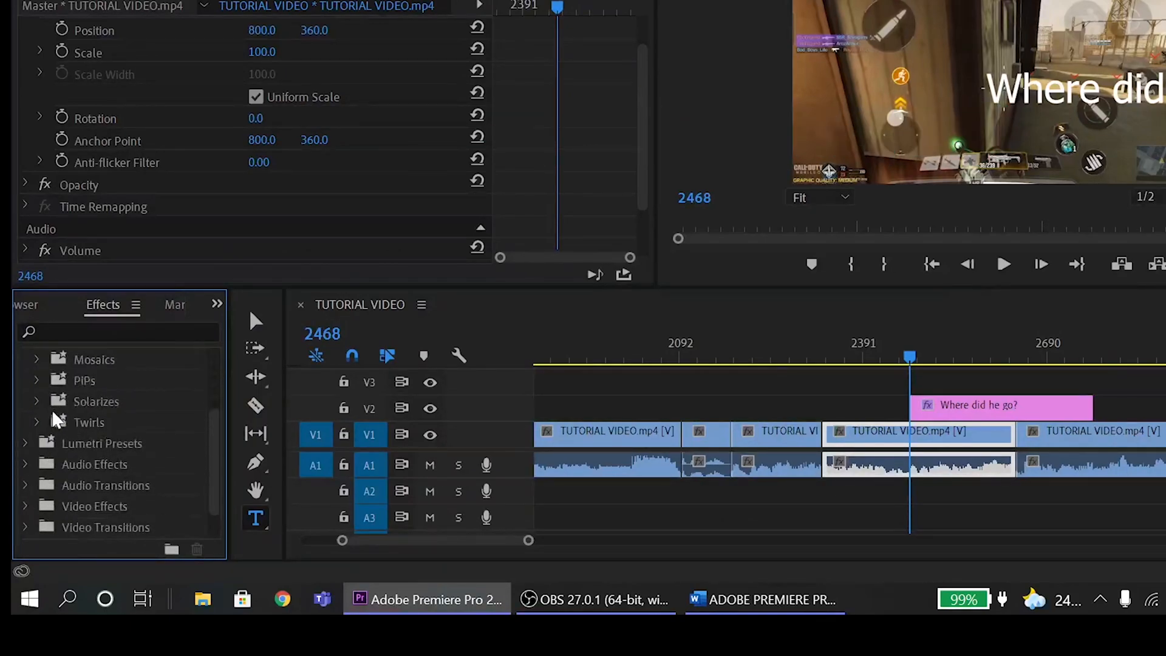
scroll(58, 419, "up", 3)
left_click(25, 358)
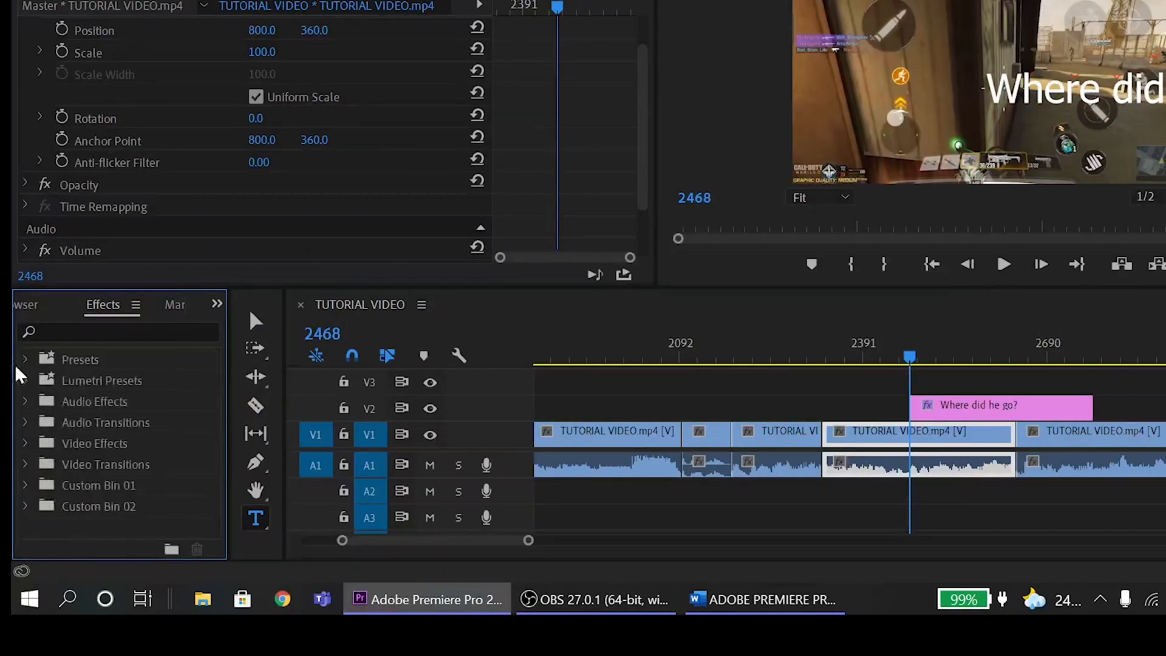
left_click(26, 380)
scroll(40, 418, "down", 1)
scroll(40, 419, "up", 1)
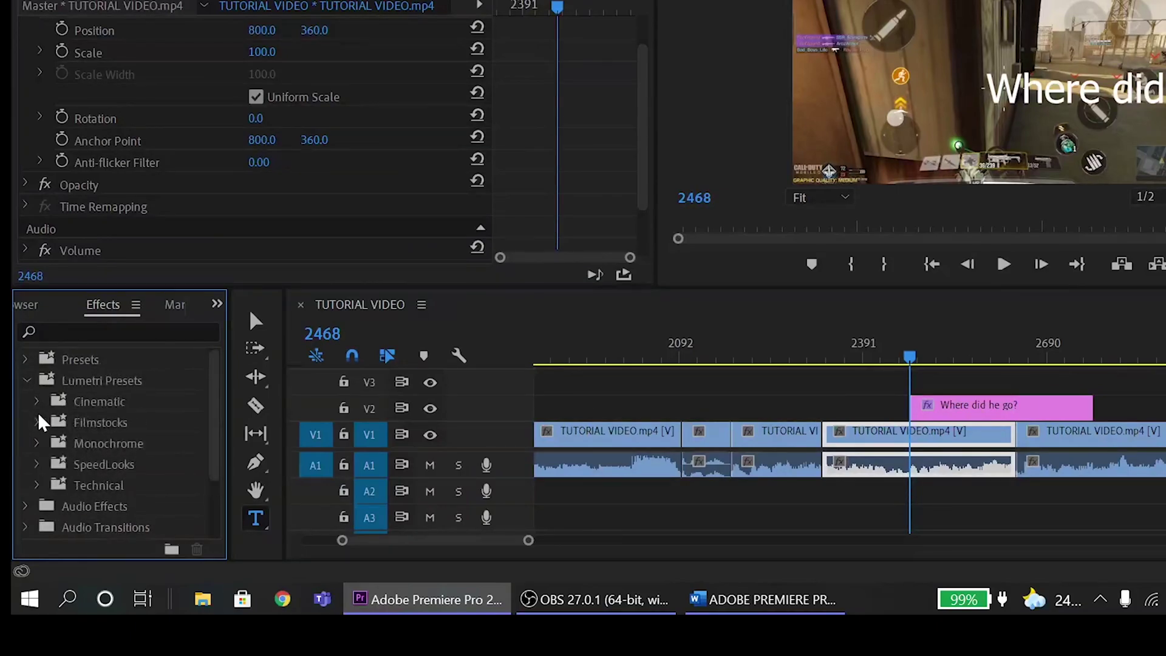
left_click(26, 380)
left_click(26, 401)
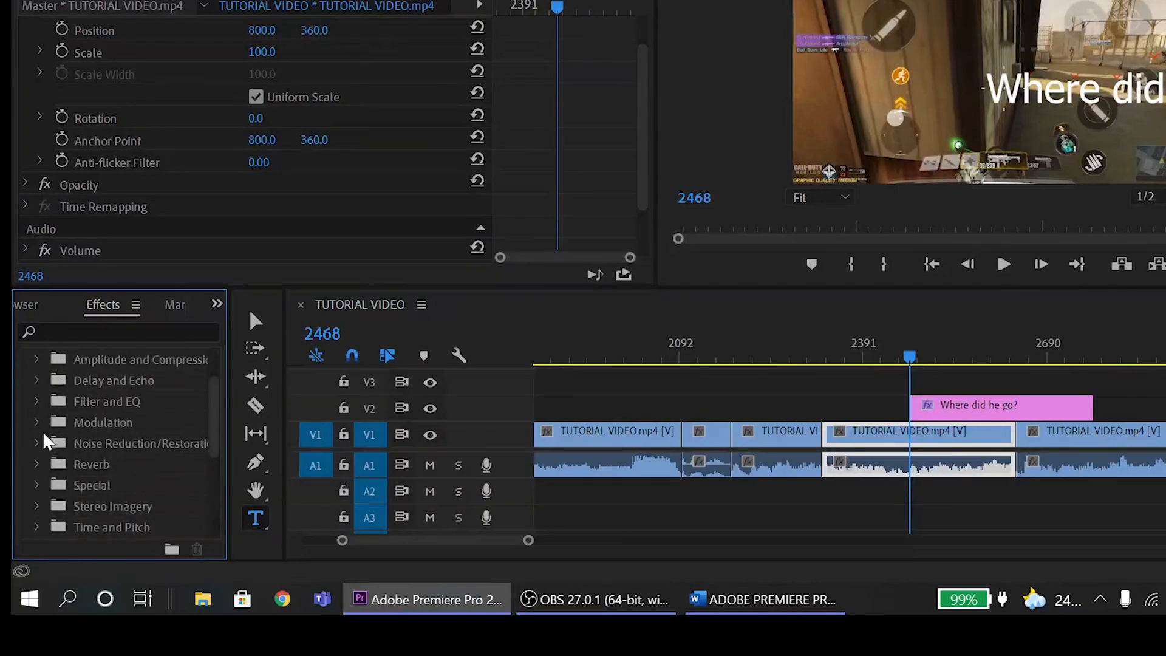
scroll(45, 444, "down", 3)
scroll(46, 443, "down", 2)
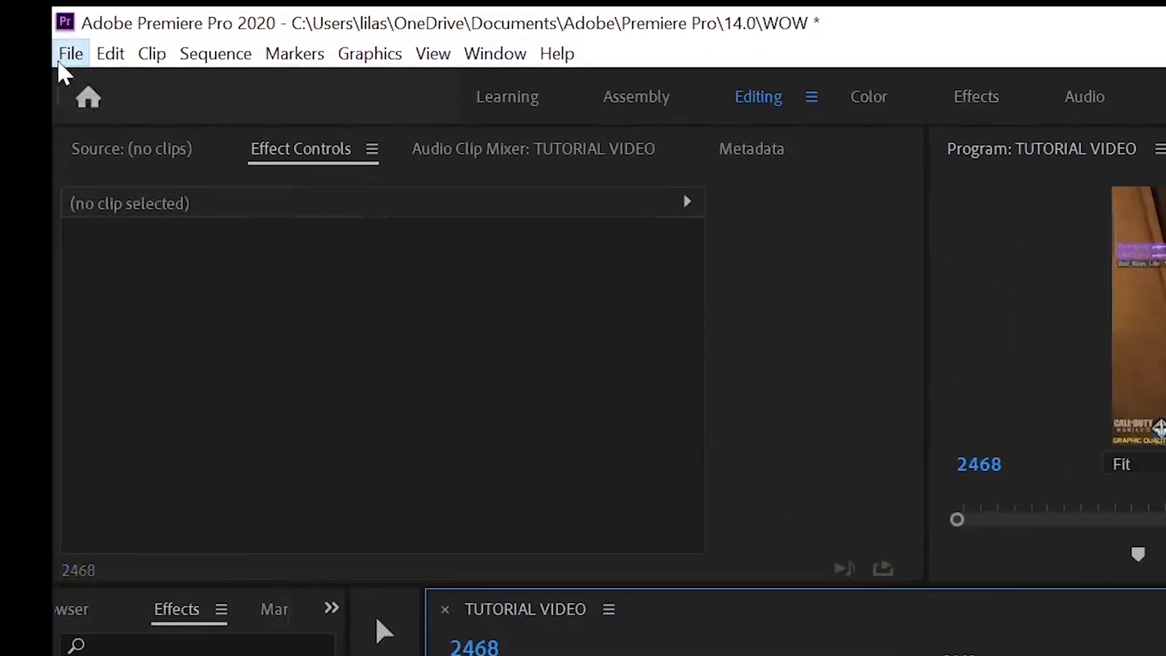
Bring up Export Settings for the TUTORIAL VIDEO sequence via File > Export > Media
left_click(70, 53)
mouse_move(42, 532)
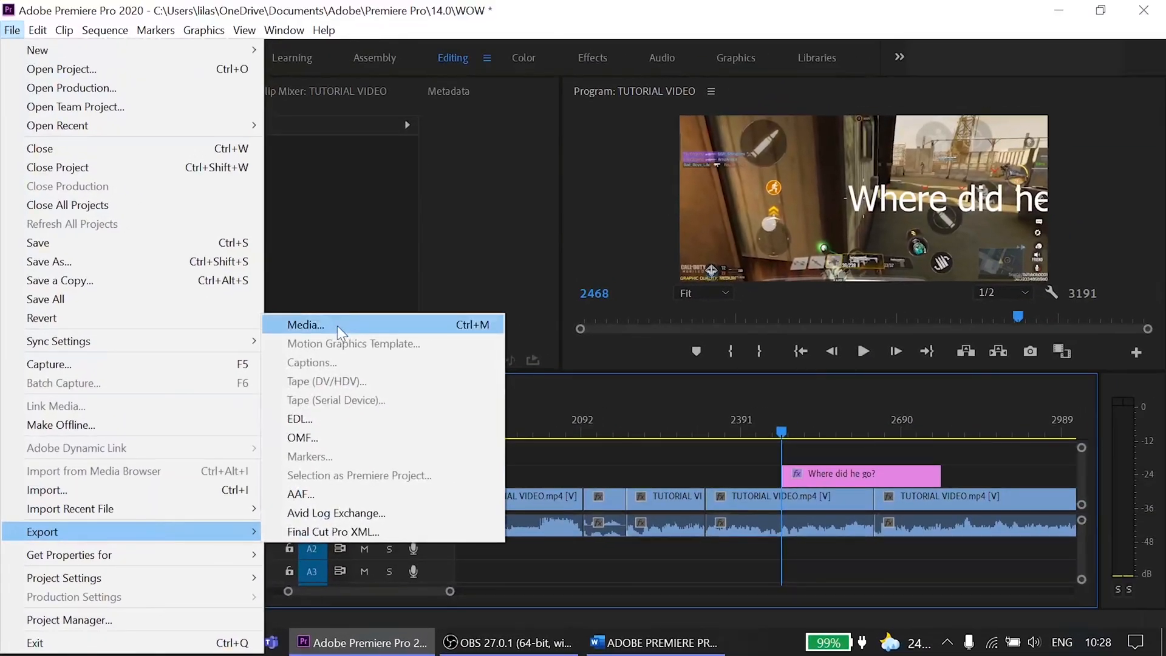
left_click(337, 325)
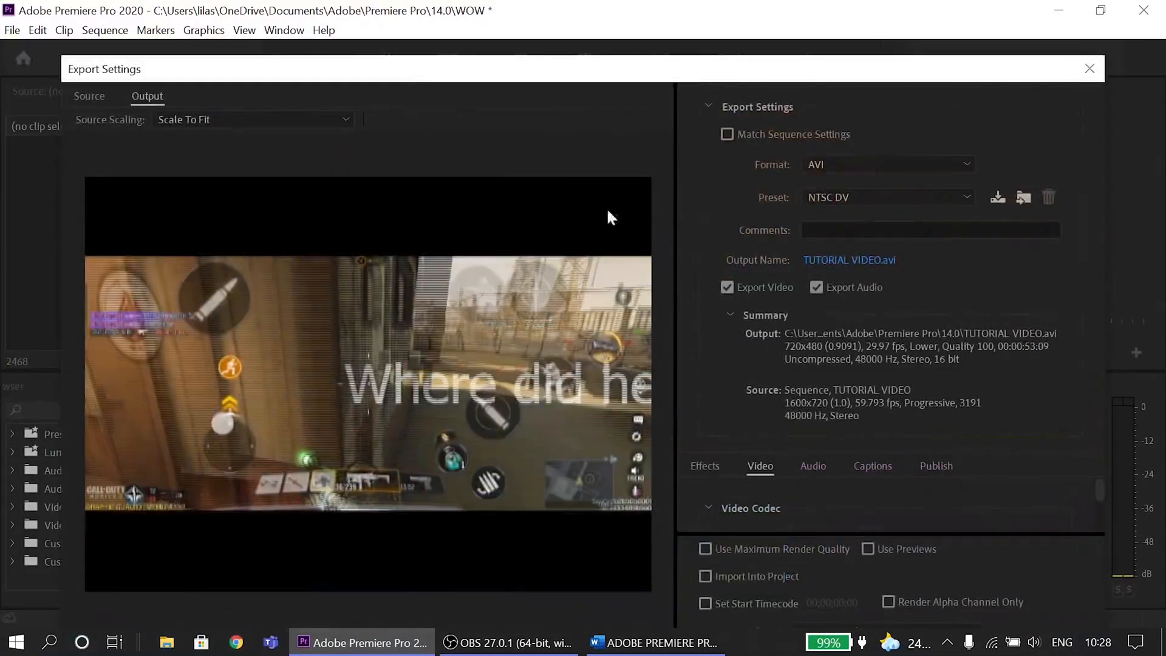